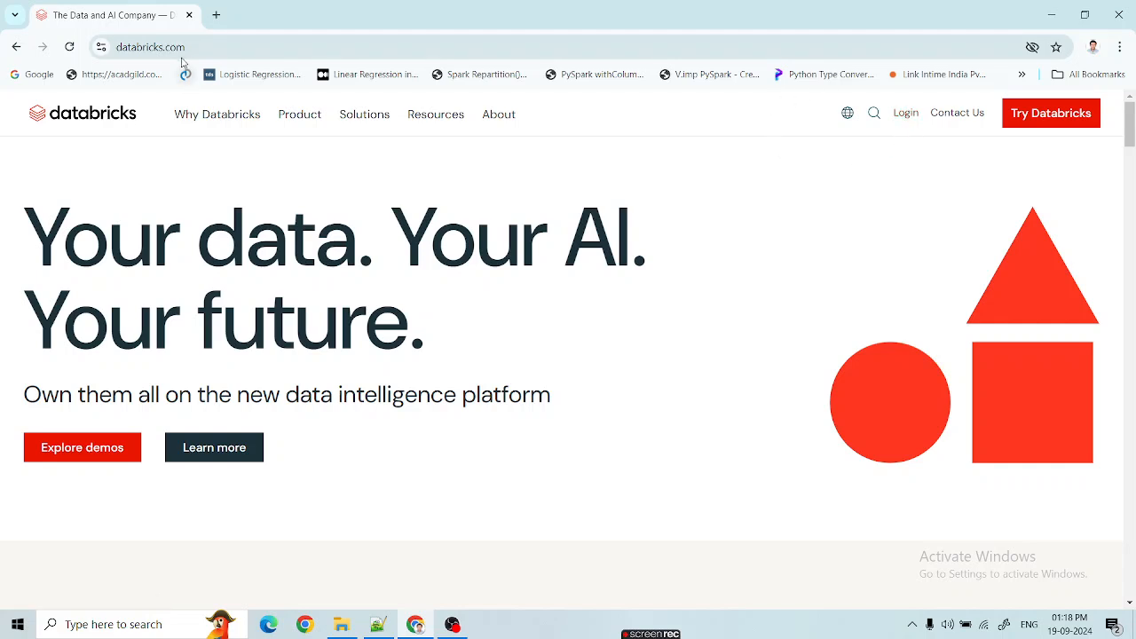
- Open the Databricks sign-in page in a new tab from the homepage's Login link
left_click(906, 113)
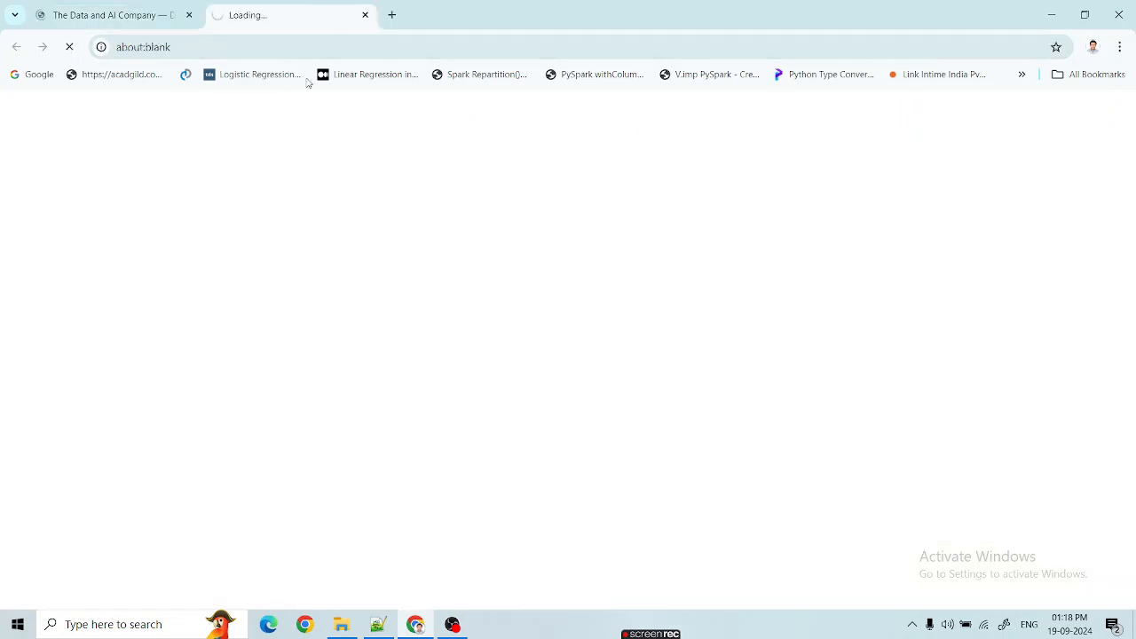
- Paste the e-mail address saved in Notepad++ into the sign-in Email field and submit it
left_click(107, 13)
left_click(293, 12)
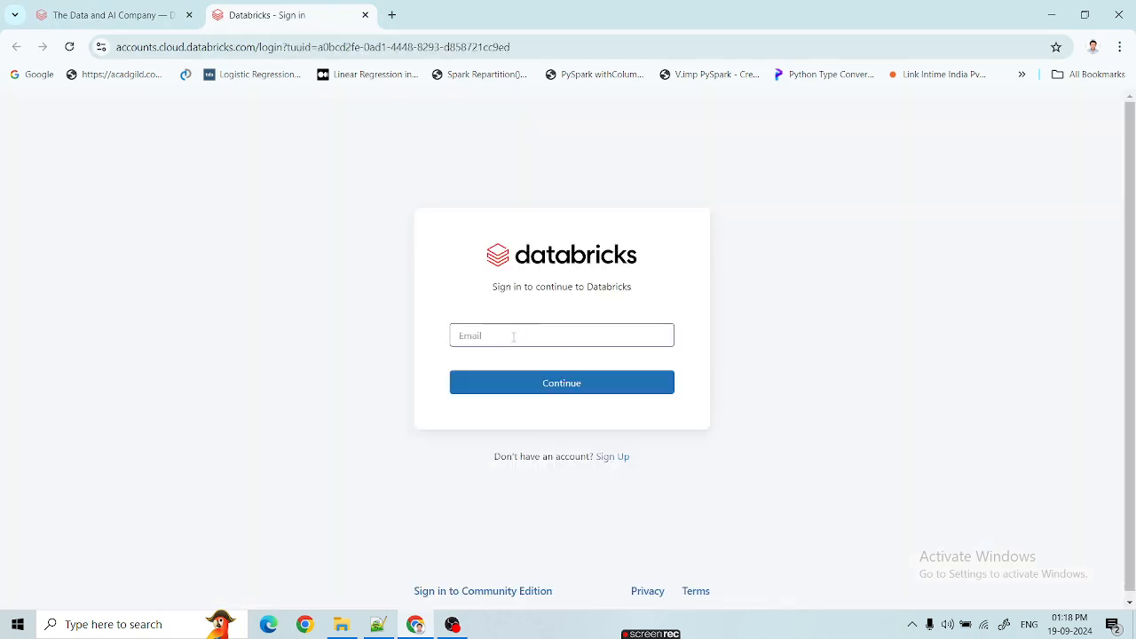
left_click(513, 337)
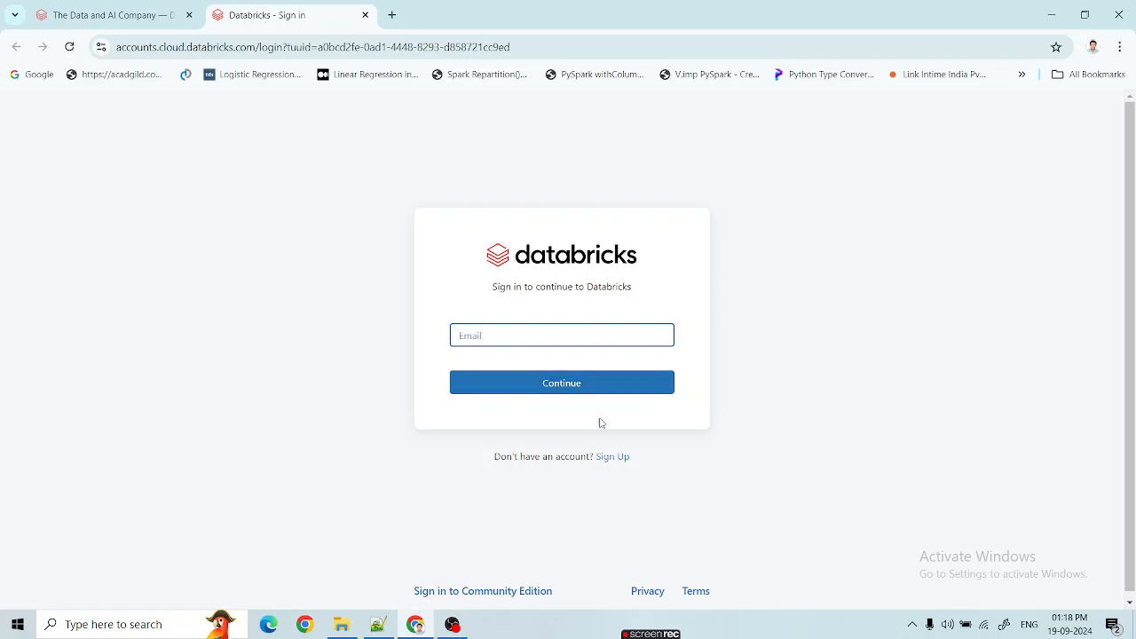
left_click(621, 466)
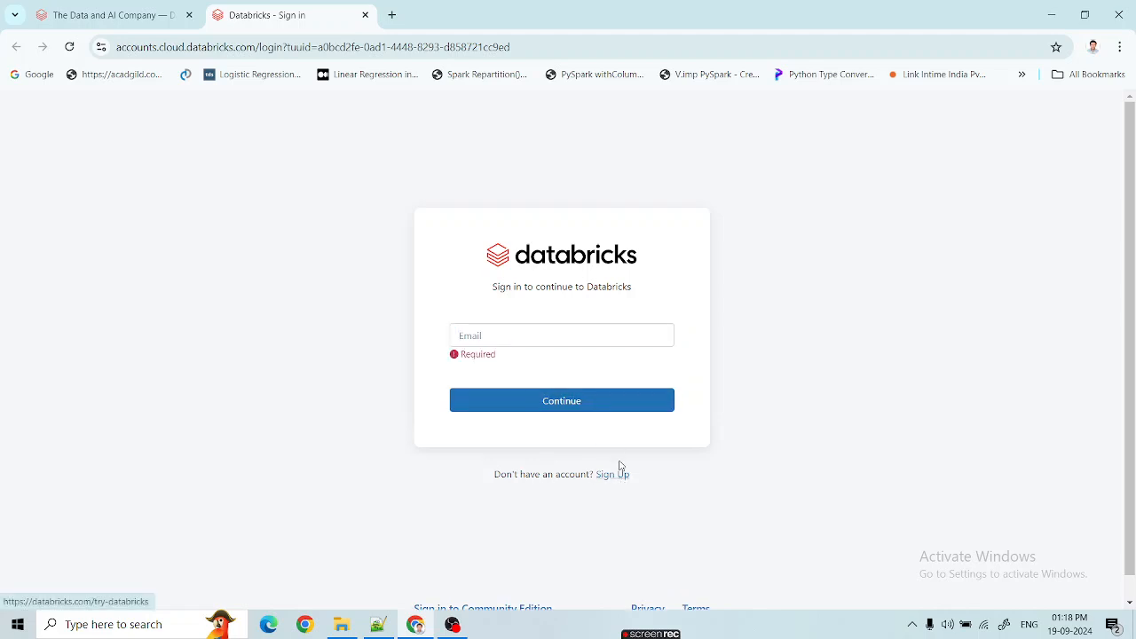
left_click(525, 332)
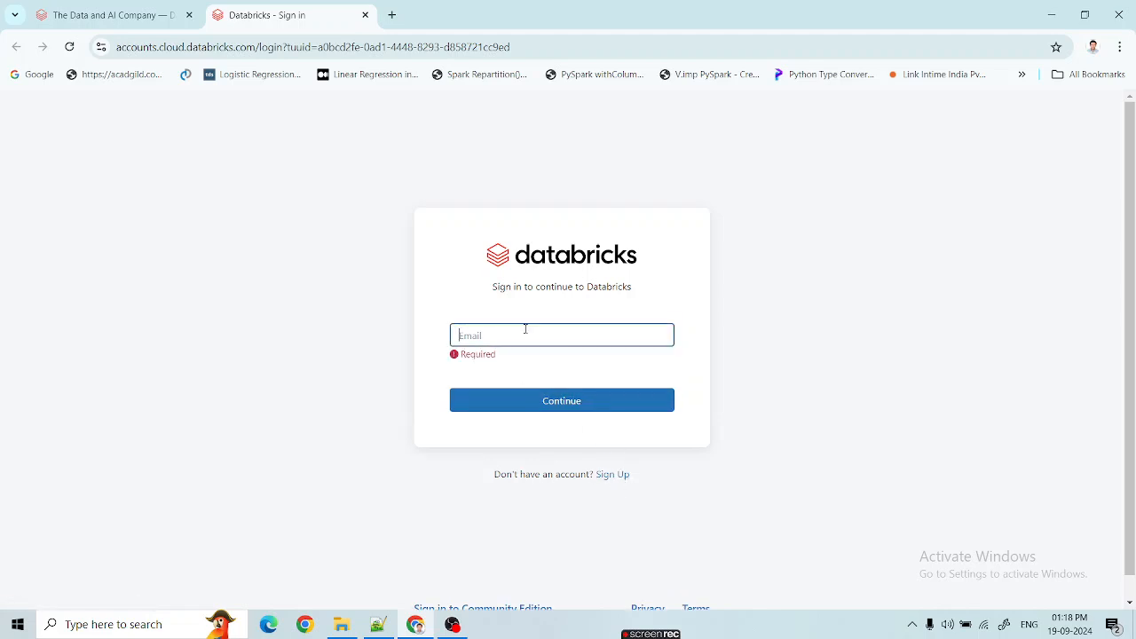
left_click(378, 626)
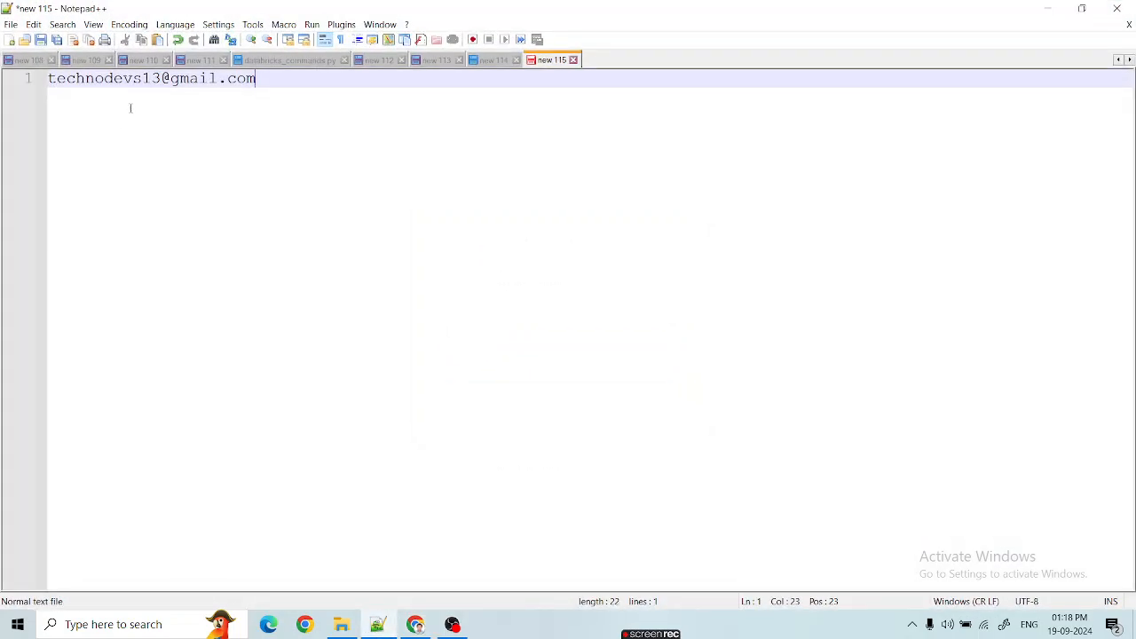
left_click_drag(269, 78, 18, 82)
key("ctrl+c")
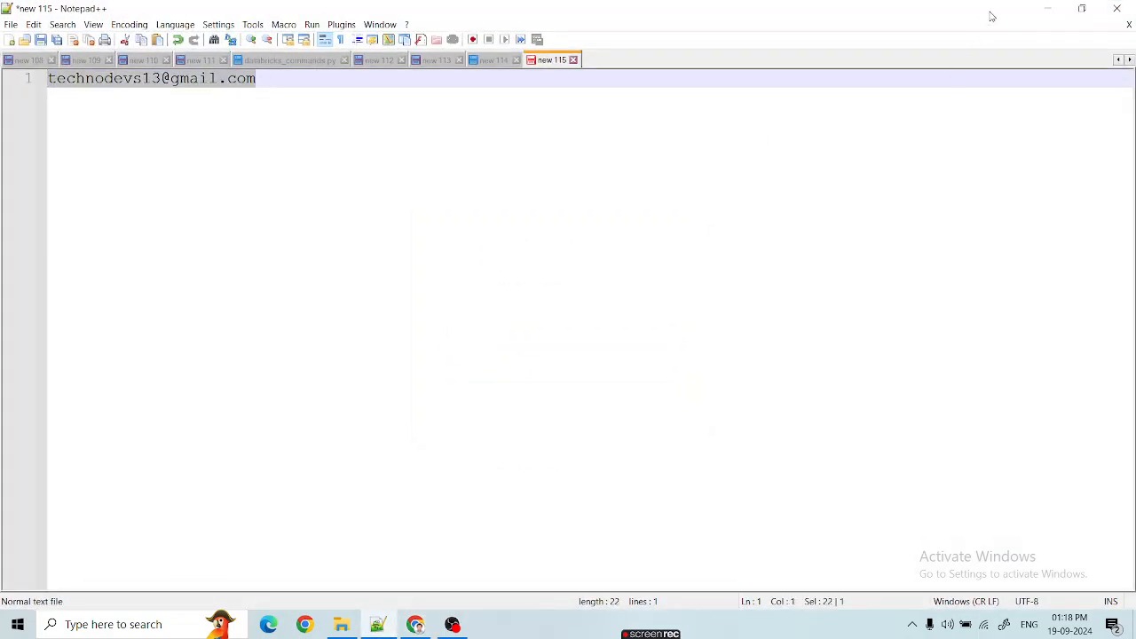
left_click(1048, 8)
key("ctrl+v")
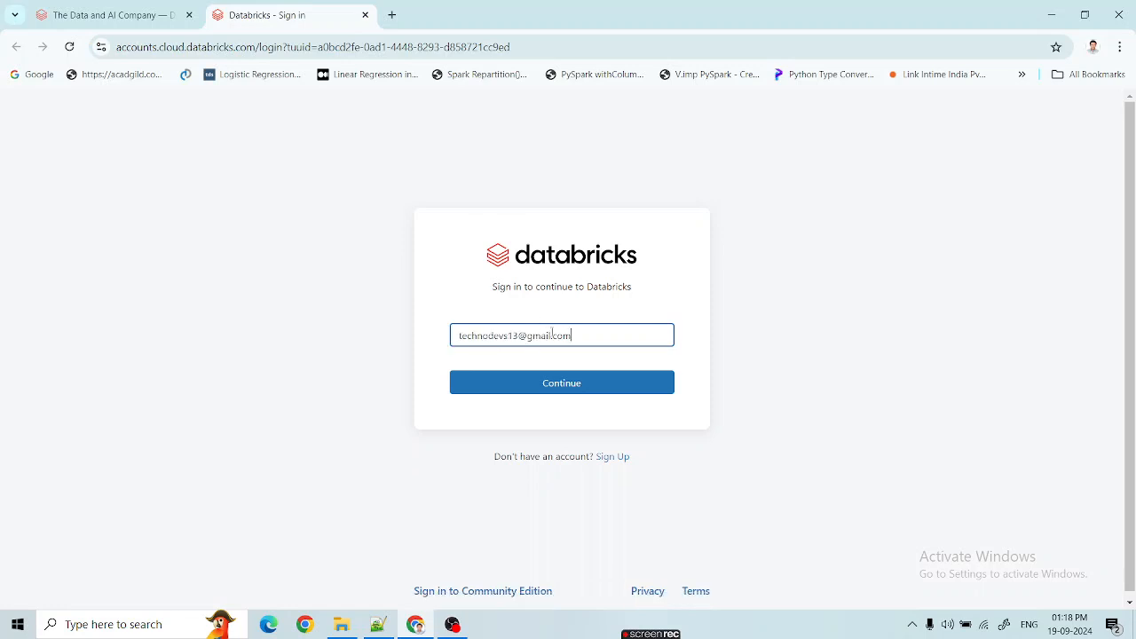
left_click(569, 392)
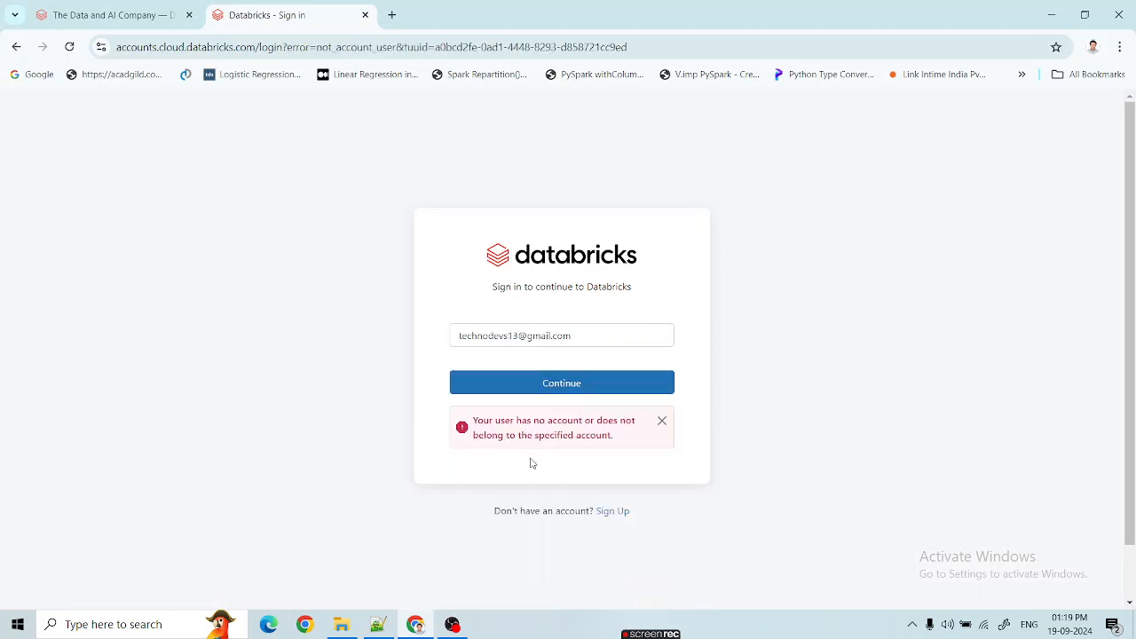
- Switch to creating a new account and fill in first name, last name and the pasted e-mail
left_click(616, 514)
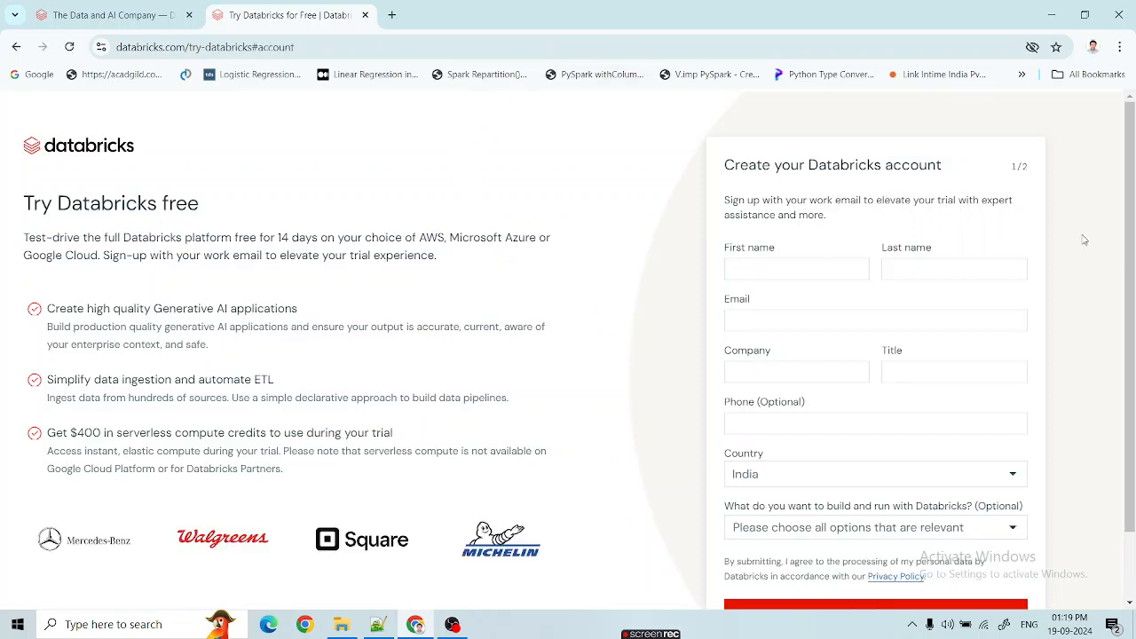
left_click(772, 270)
type("techno")
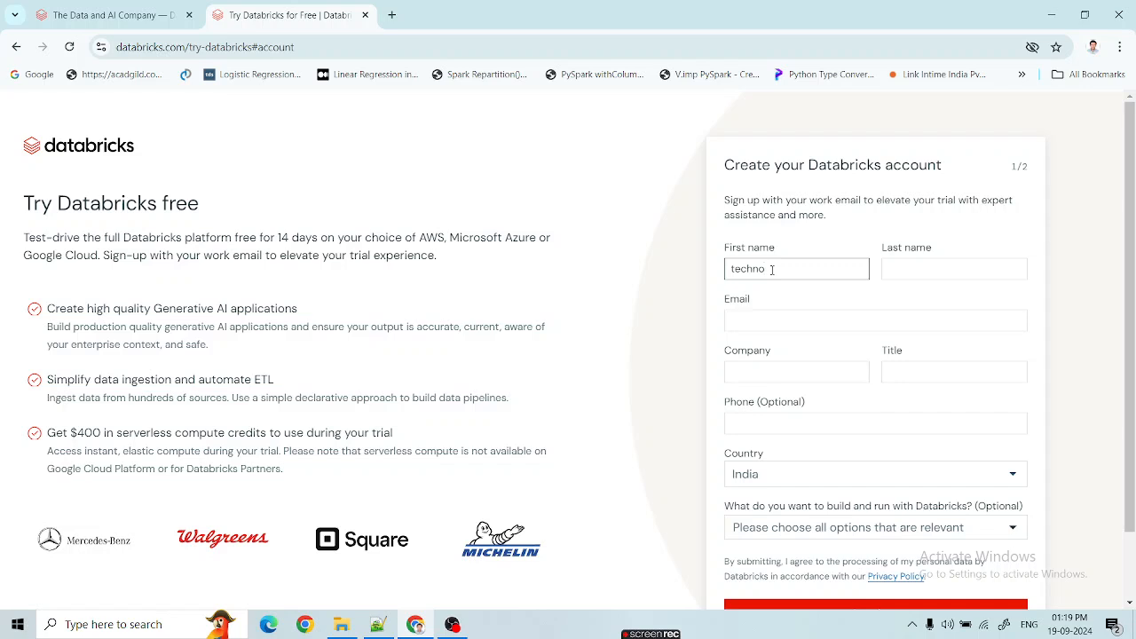
key("Tab")
type("devs")
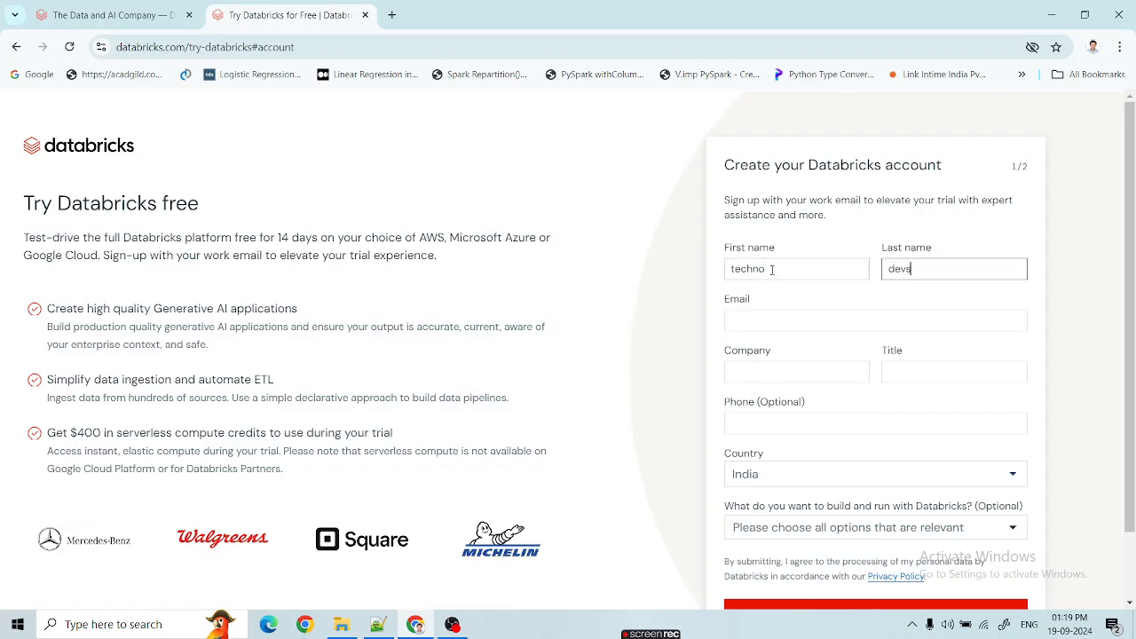
key("Tab")
key("ctrl+v")
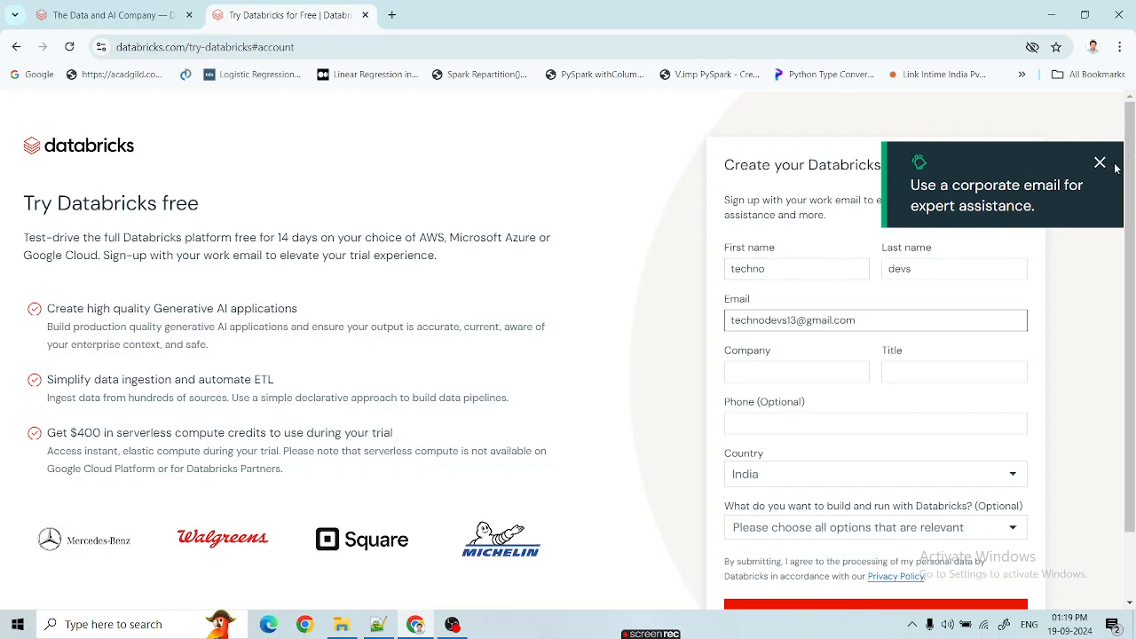
- Enter 'abcd' as the company name
left_click(1100, 164)
left_click(787, 375)
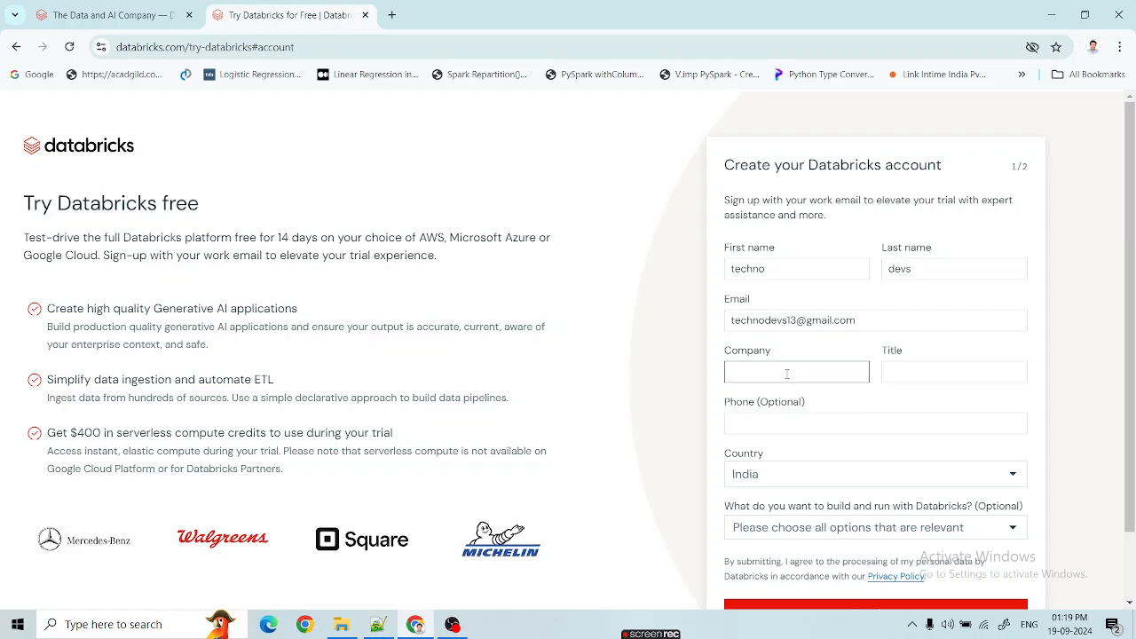
type("b")
type("ccd")
key("BackSpace")
key("BackSpace")
key("BackSpace")
key("BackSpace")
type("abcd")
- Keep India as the country and tick Learning/Certification as the intended use
left_click(911, 367)
left_click(769, 427)
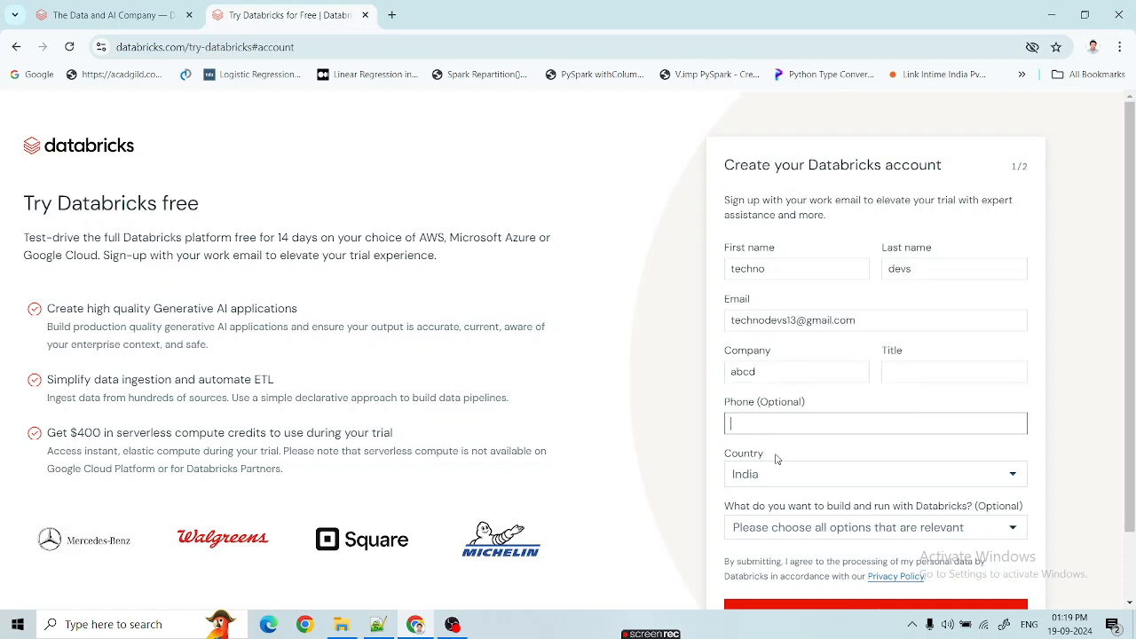
scroll(776, 459, "down", 2)
left_click(774, 406)
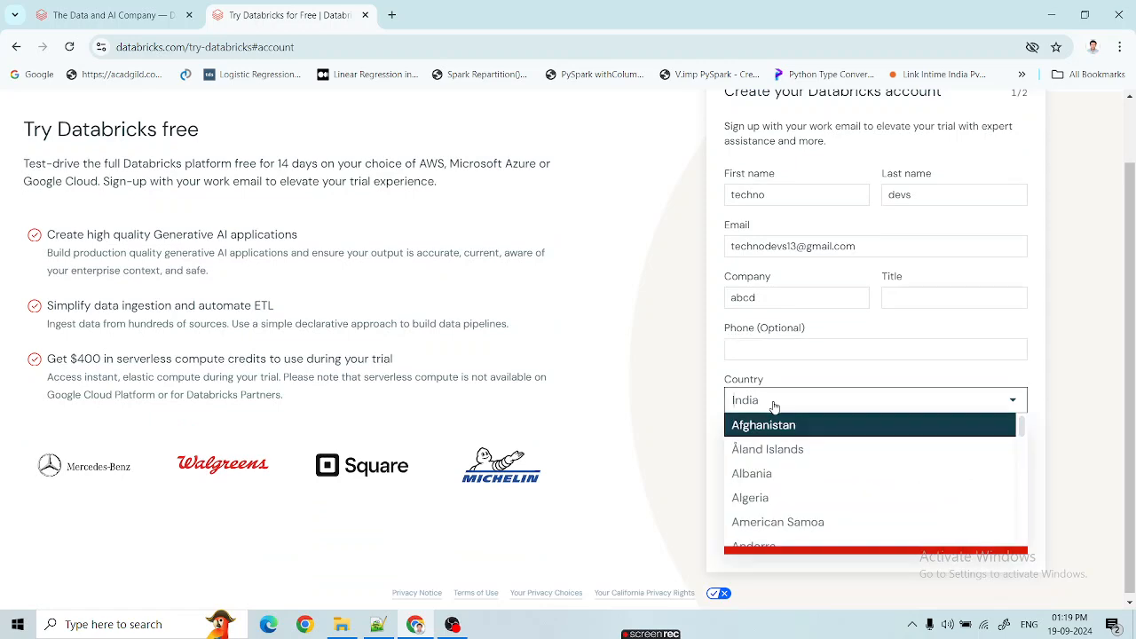
left_click(774, 406)
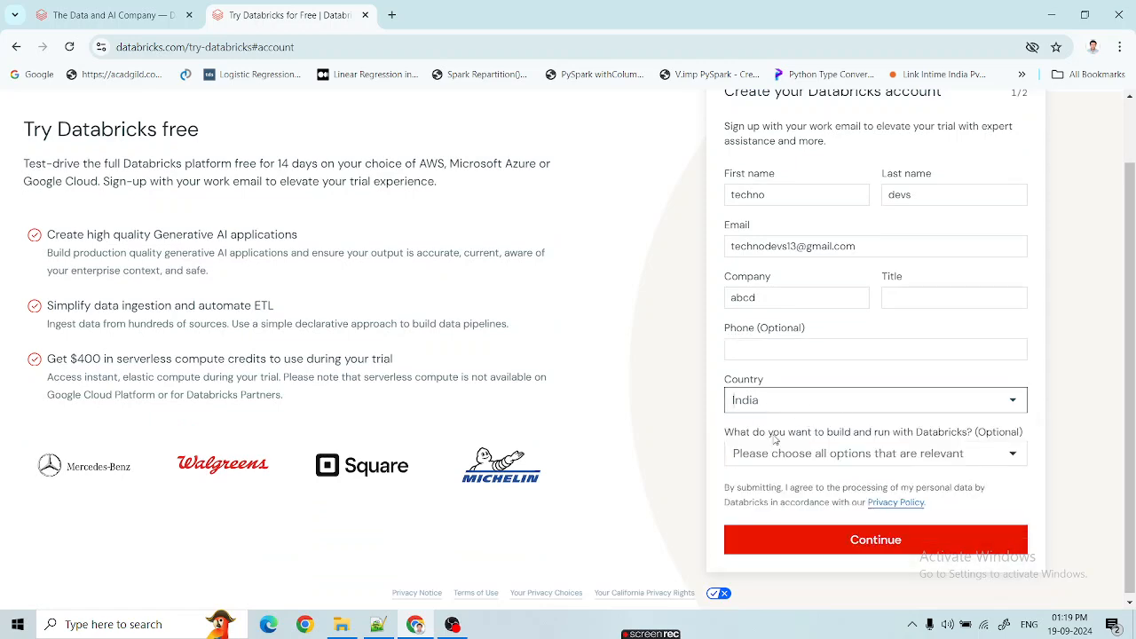
scroll(769, 437, "down", 1)
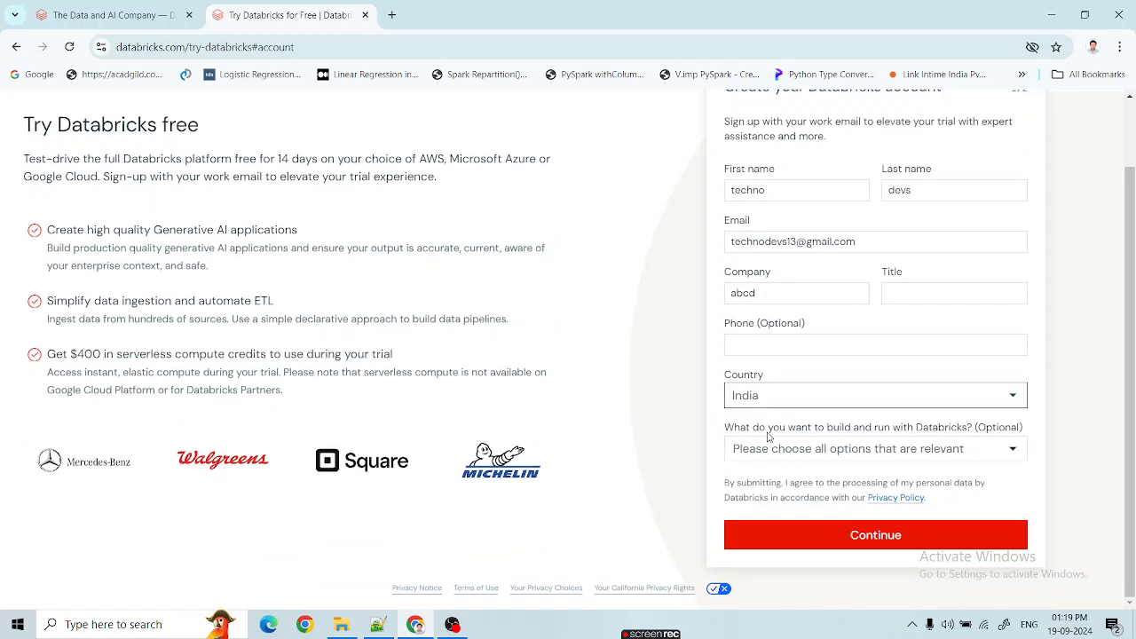
left_click(896, 454)
scroll(802, 477, "down", 1)
scroll(760, 476, "up", 1)
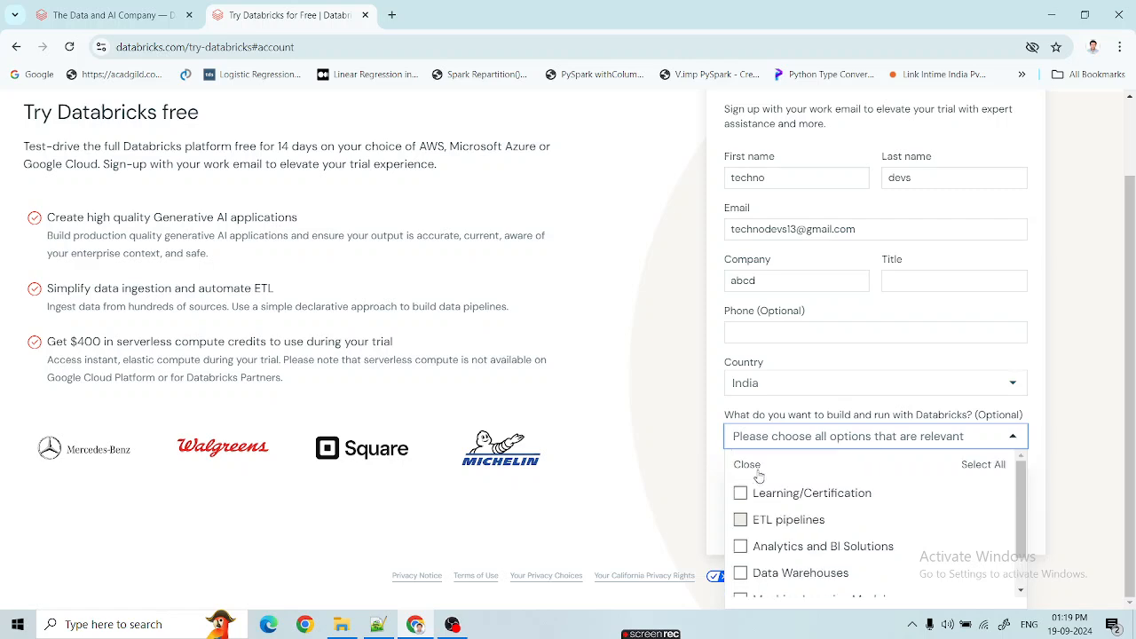
left_click(741, 494)
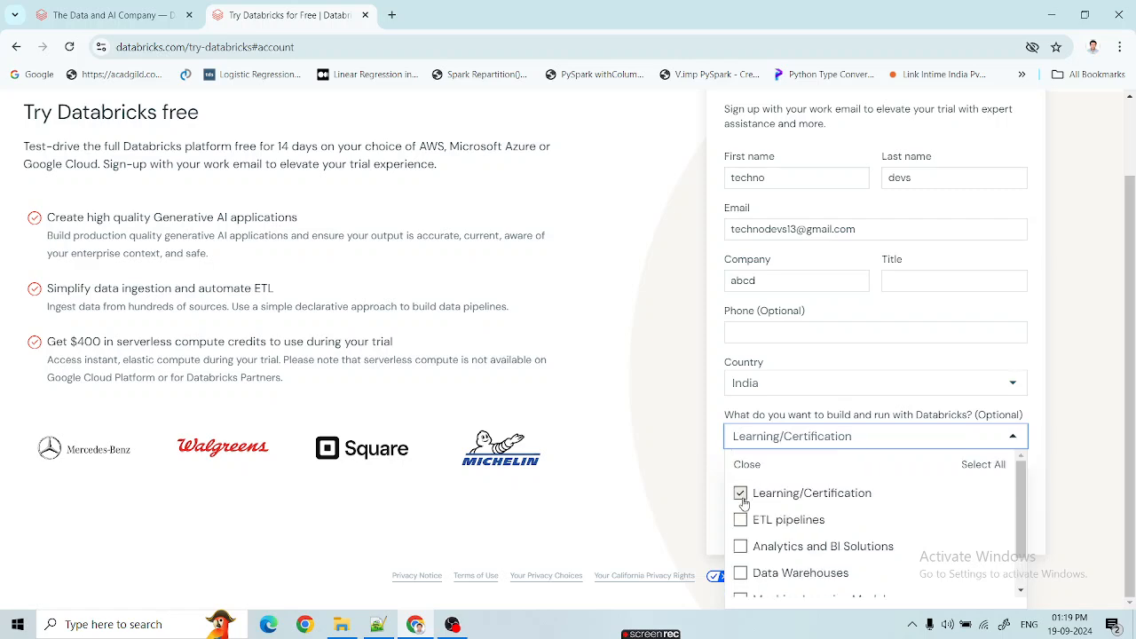
left_click(1069, 449)
- Fill in the job title as 'software developer'
left_click(857, 545)
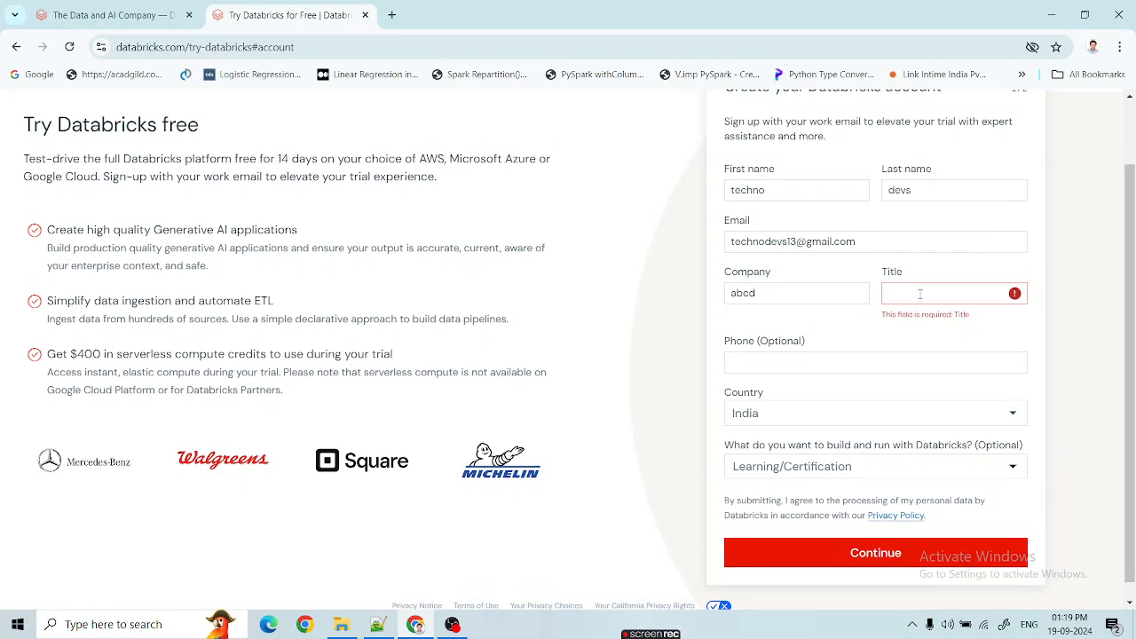
type("software deveoper")
key("BackSpace")
key("BackSpace")
key("BackSpace")
key("BackSpace")
key("BackSpace")
type("loper")
- Continue the completed form to the step offering AWS, Azure, GCP or Community Edition
left_click(870, 563)
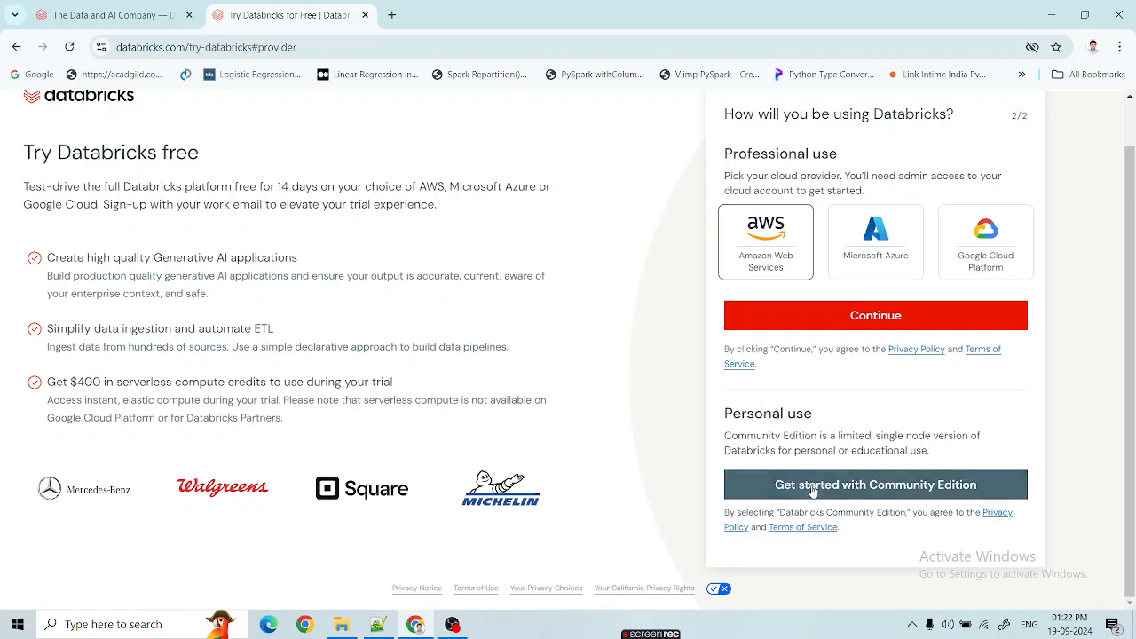
- Continue with Amazon Web Services for professional use and review the verification-code thank-you message
left_click(853, 321)
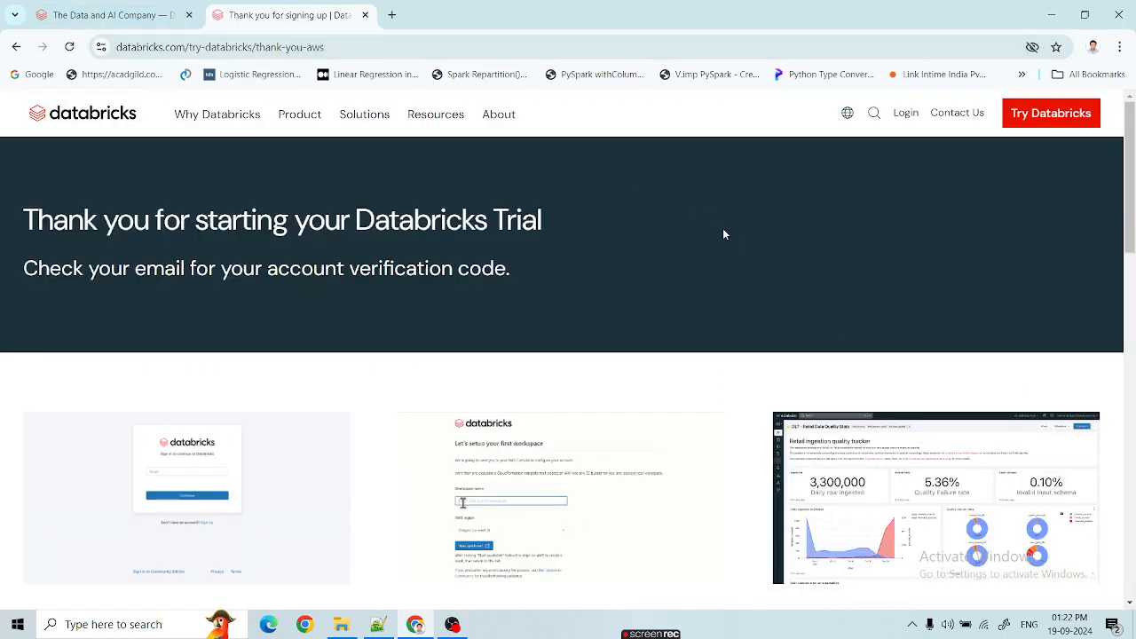
scroll(700, 254, "down", 5)
scroll(561, 329, "up", 5)
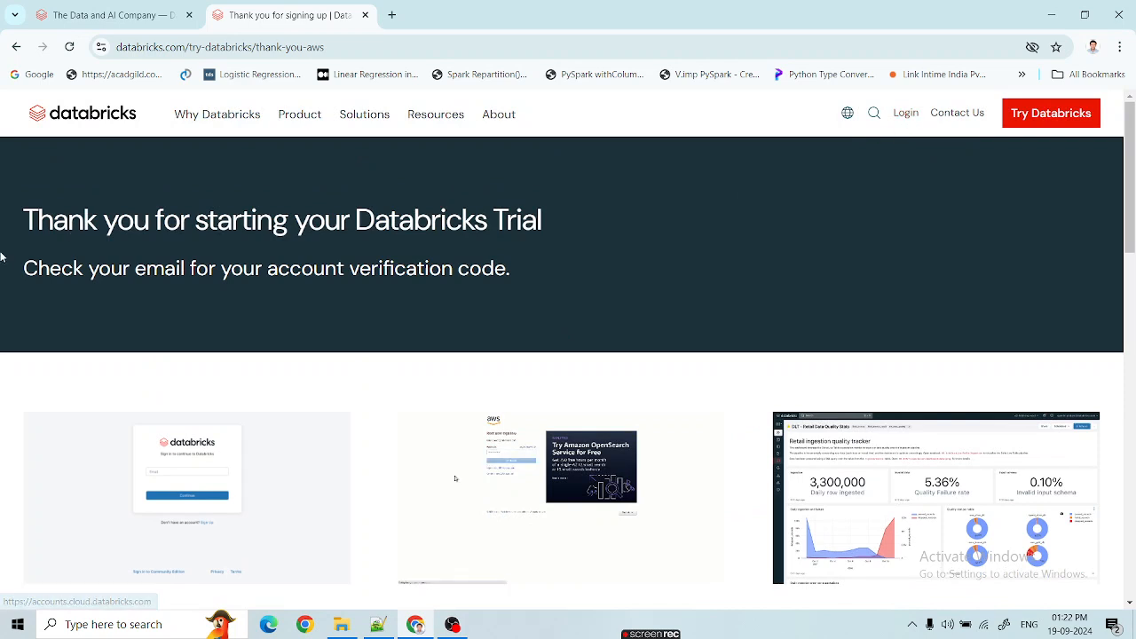
left_click_drag(22, 273, 20, 241)
left_click(528, 260)
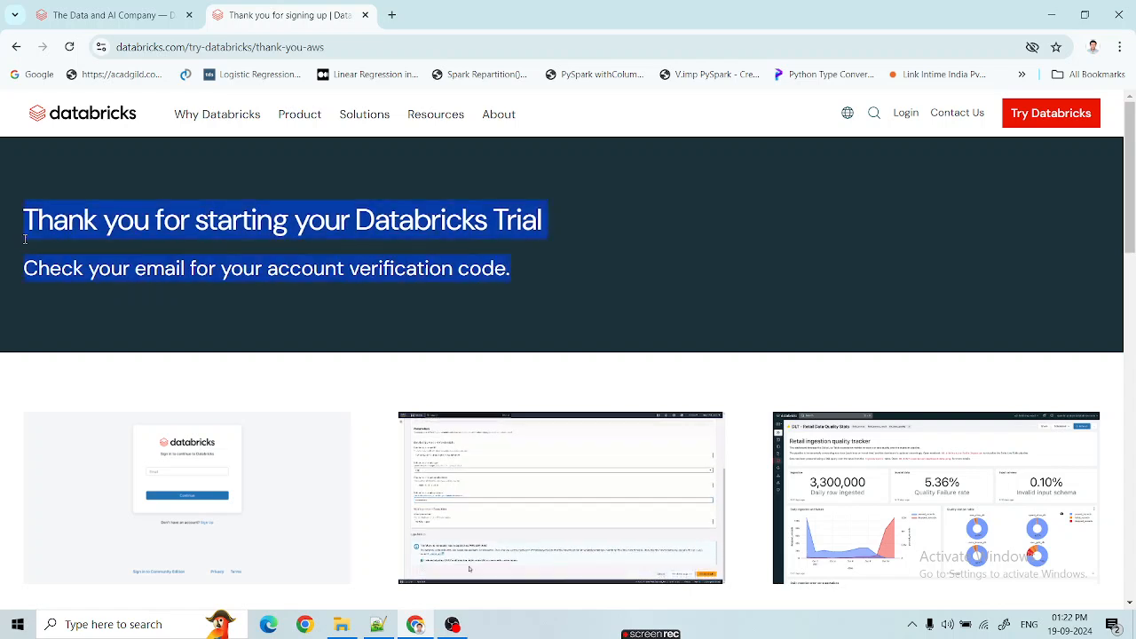
- Load Gmail in a new tab and switch to the other Google account's inbox
left_click(391, 15)
type("gm")
key("Return")
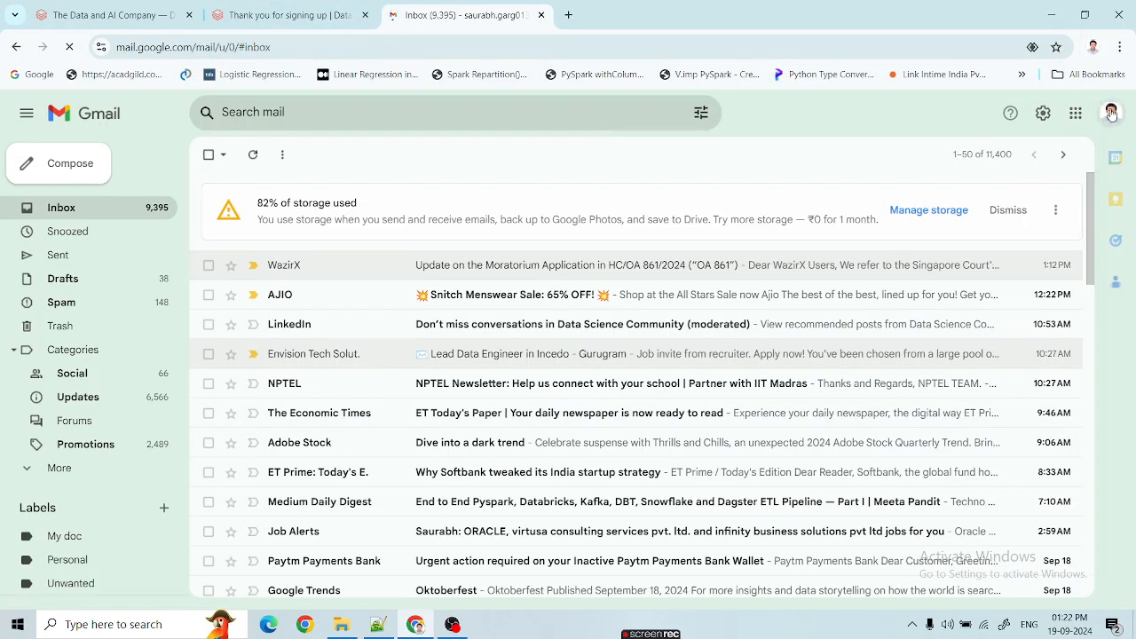
left_click(1110, 113)
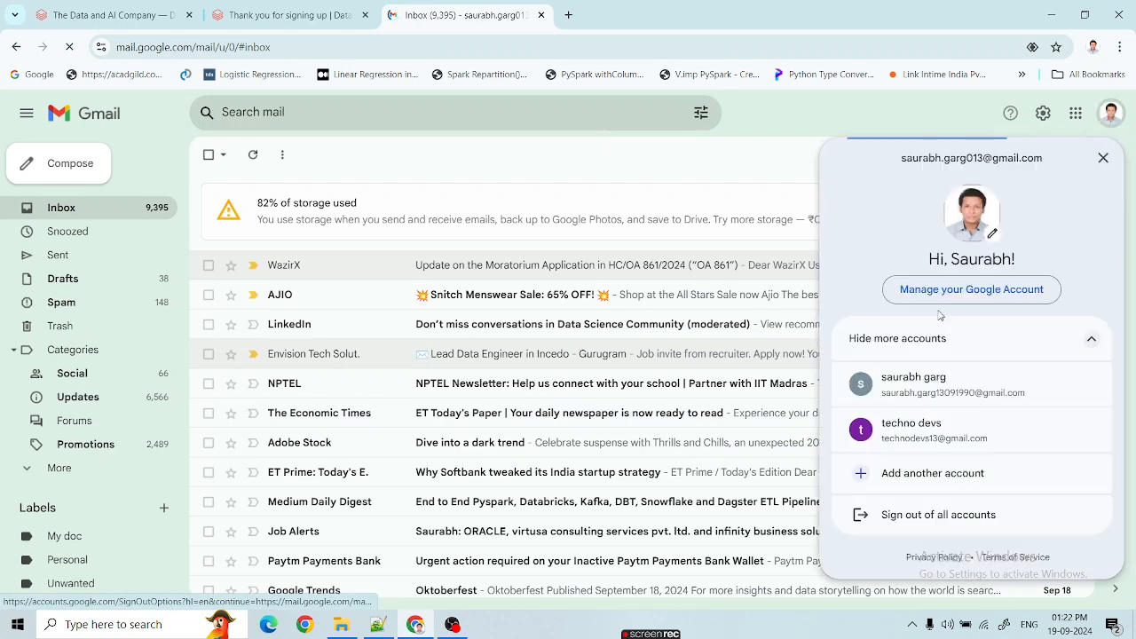
left_click(945, 435)
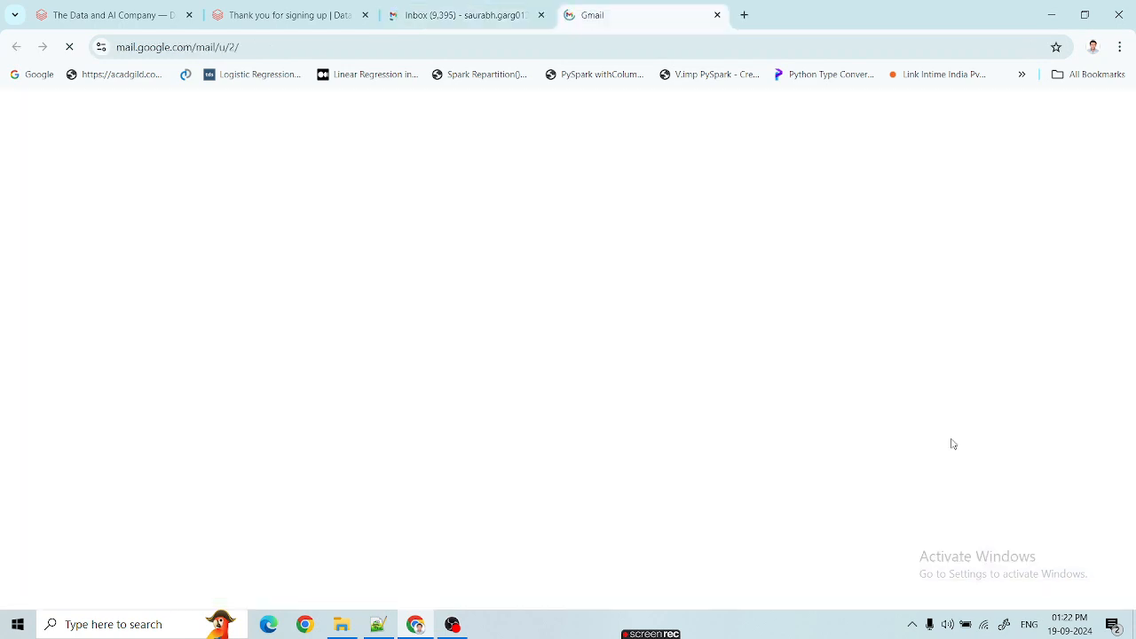
left_click(540, 14)
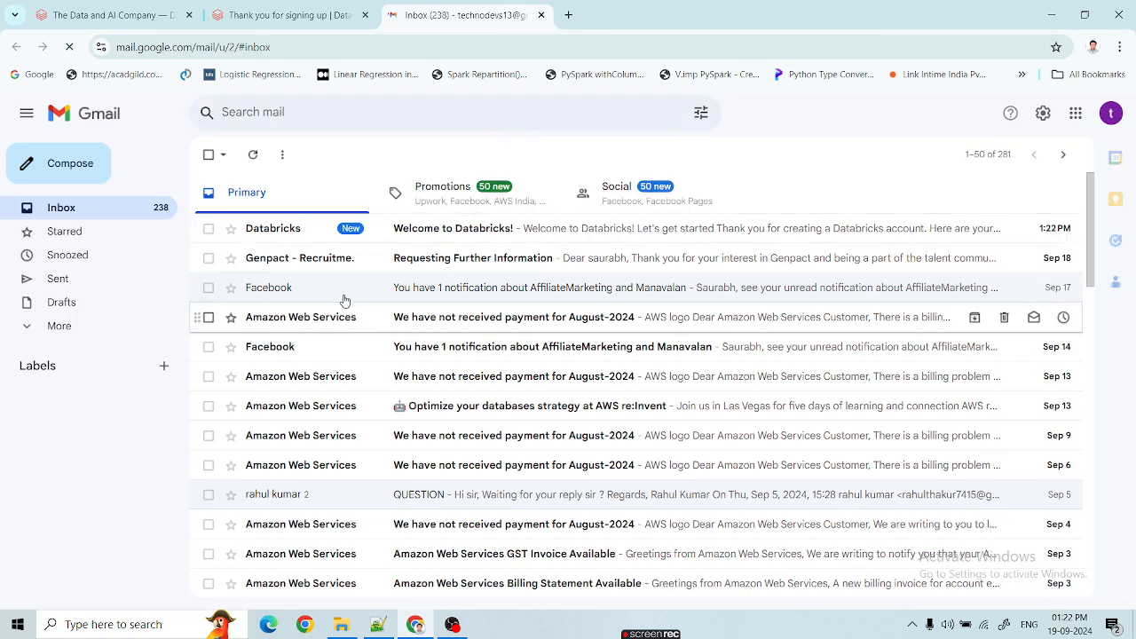
- Open the Welcome to Databricks email and follow its 'Log in to get started' link
left_click(279, 232)
scroll(629, 417, "down", 3)
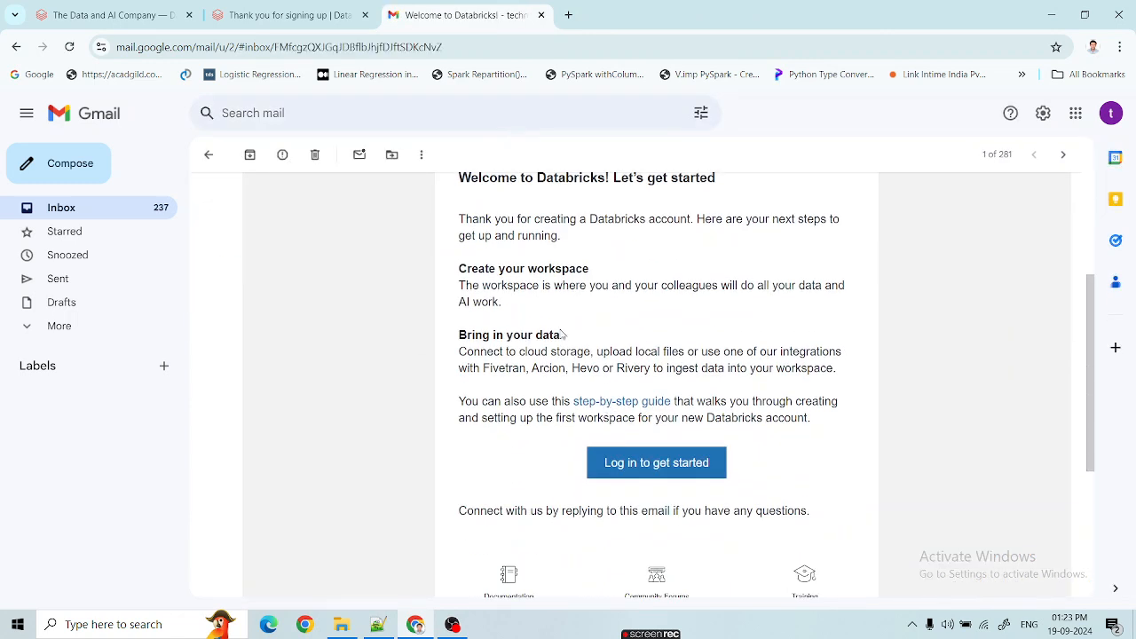
scroll(537, 455, "down", 2)
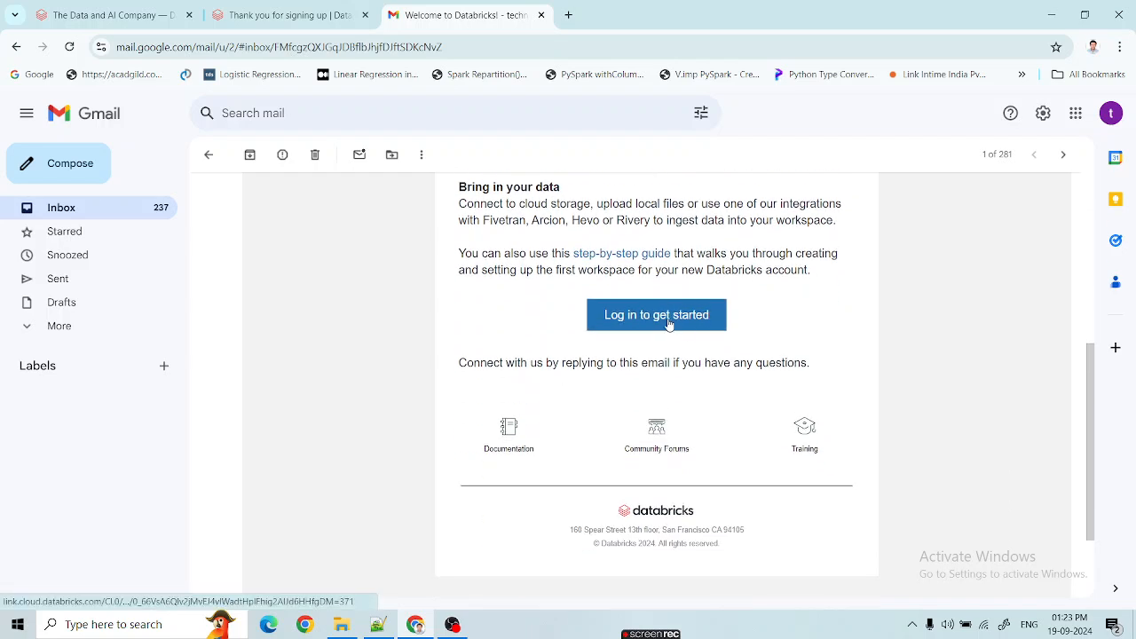
left_click(669, 318)
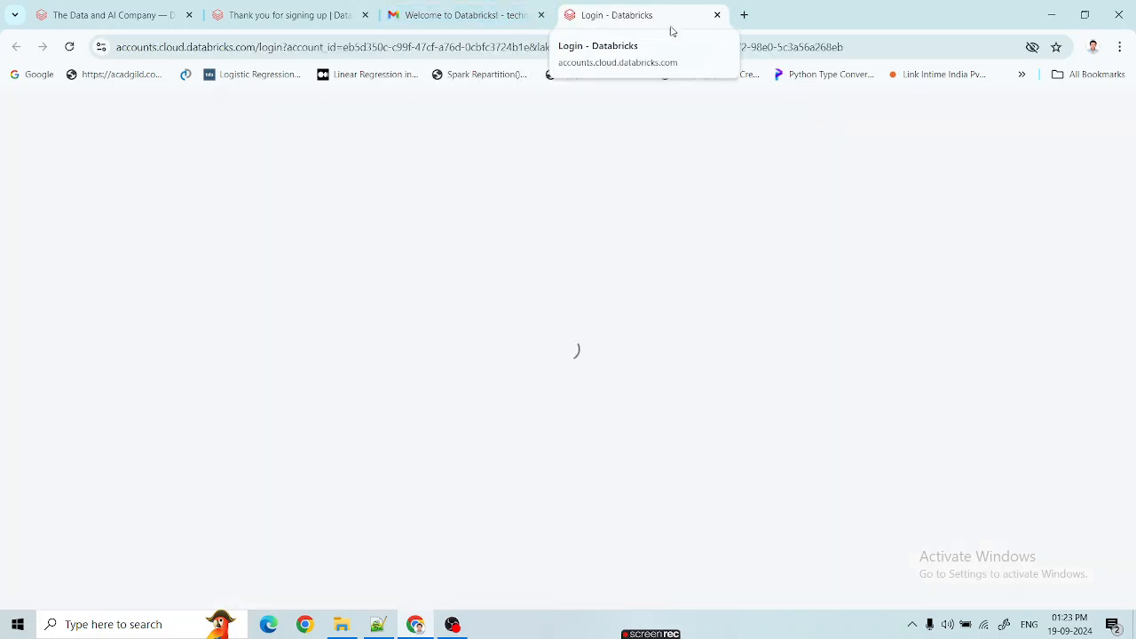
- Paste the login e-mail into the Databricks login page and request a verification code
left_click(548, 359)
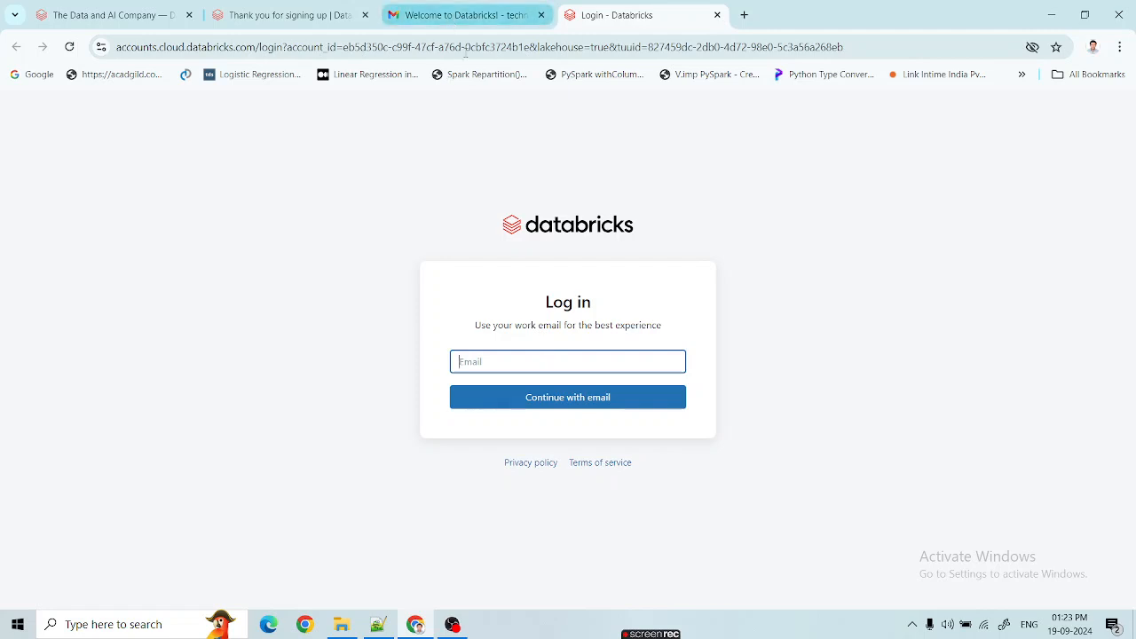
left_click(378, 624)
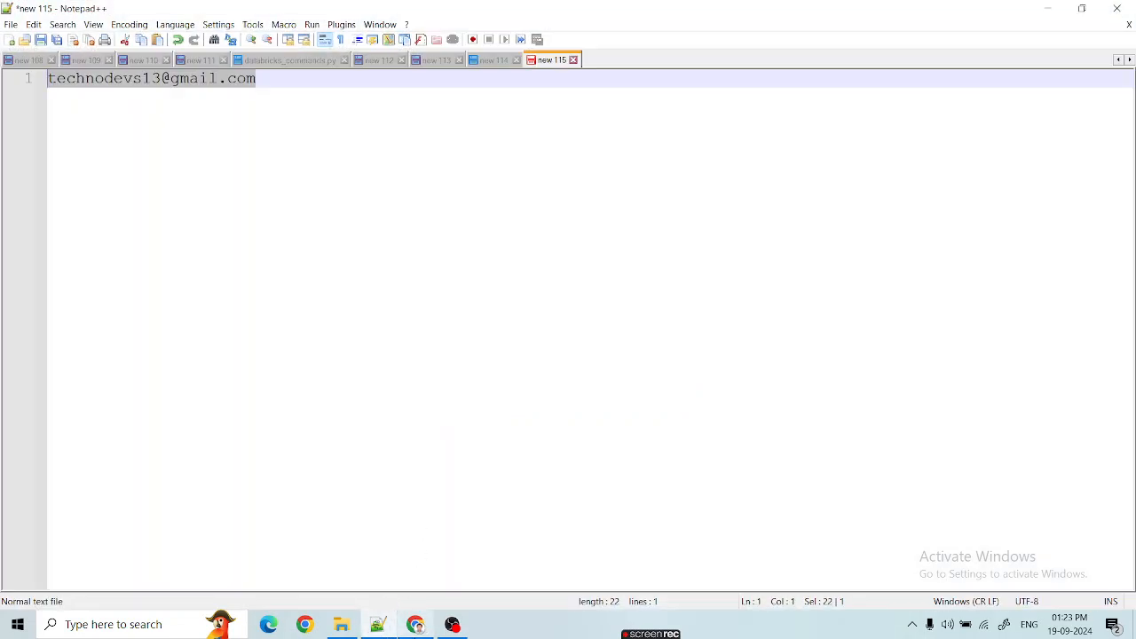
left_click(416, 624)
key("ctrl+v")
left_click(540, 402)
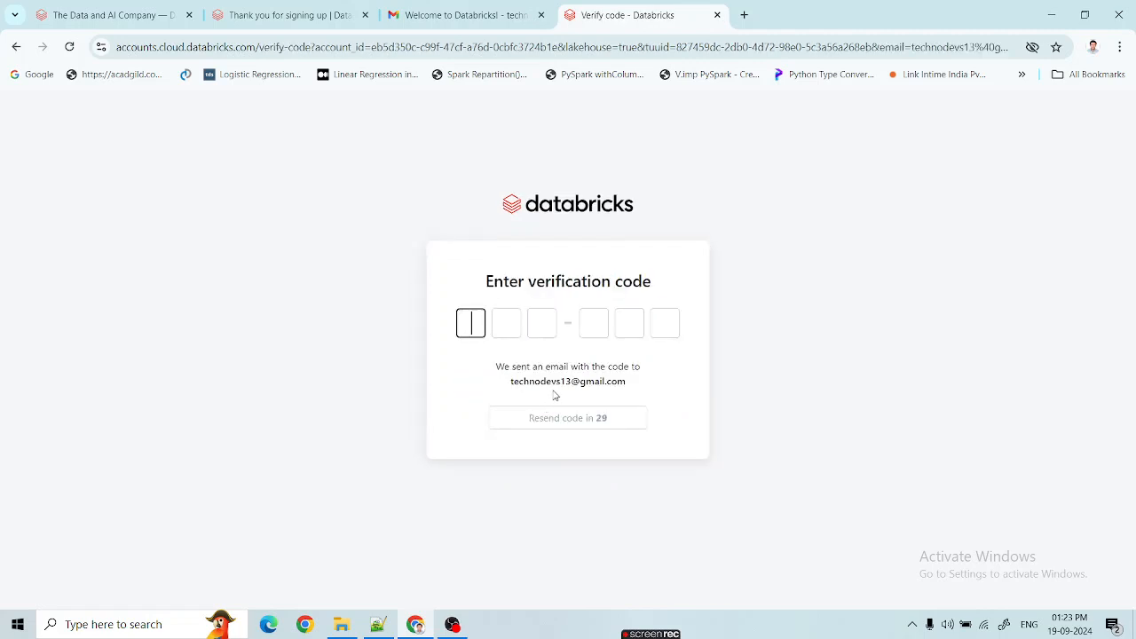
- Enter the verification code from the Databricks Gmail message to log in
left_click(478, 13)
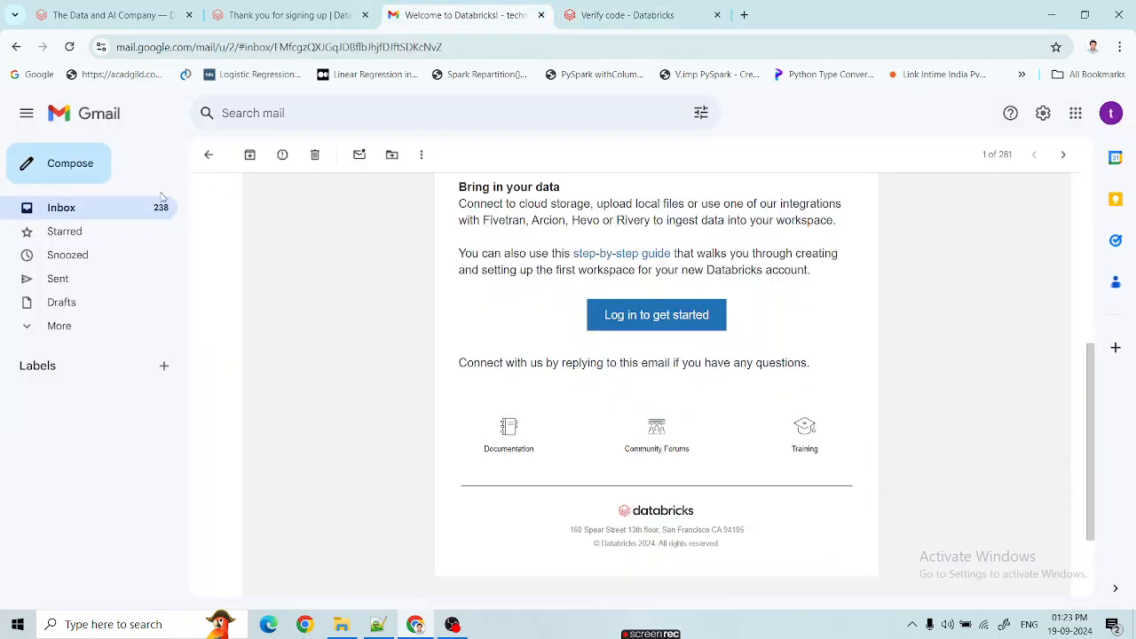
left_click(113, 213)
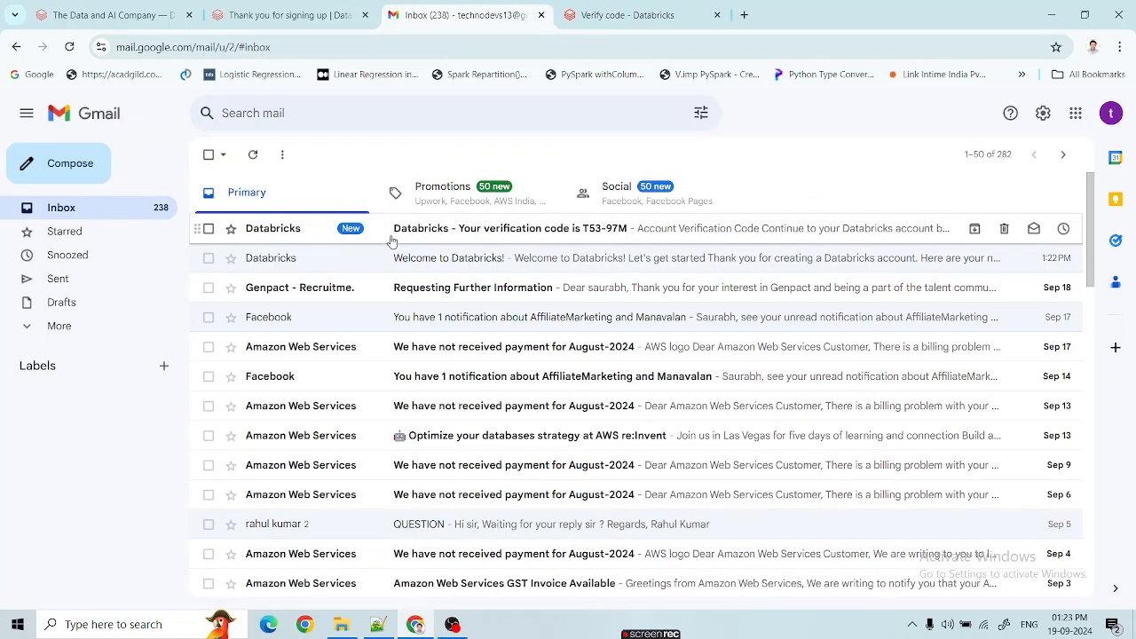
left_click(538, 234)
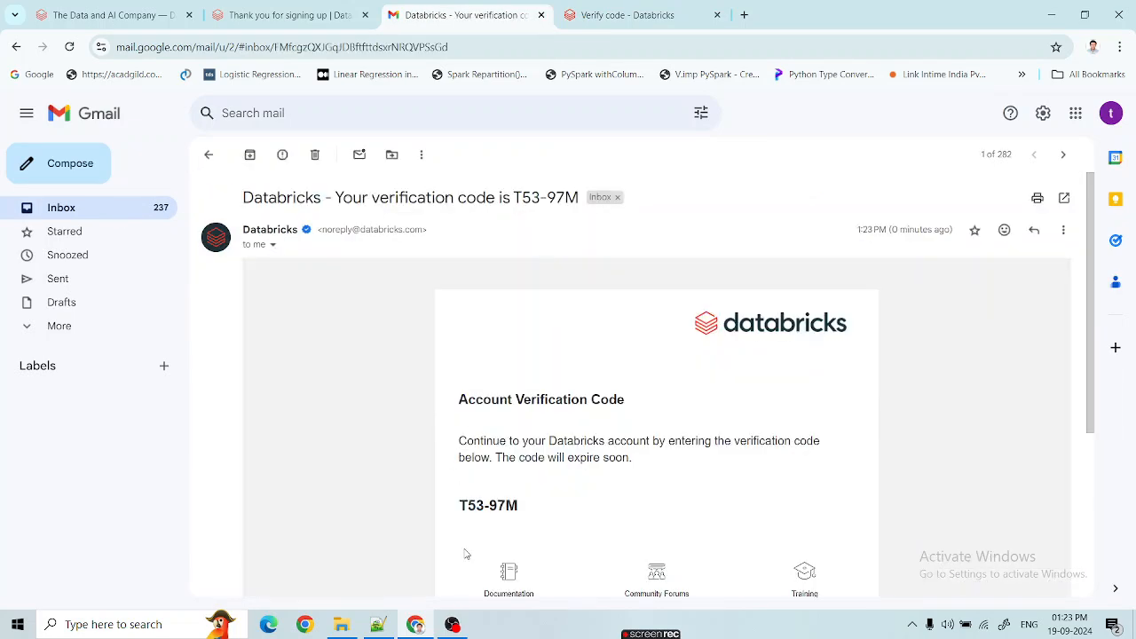
left_click(619, 15)
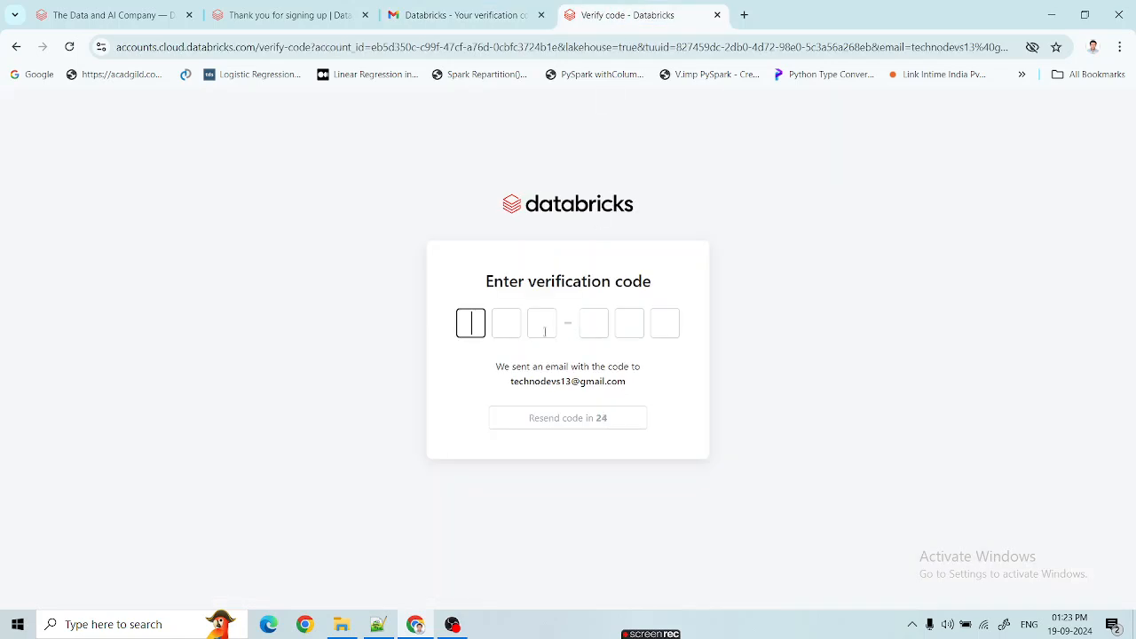
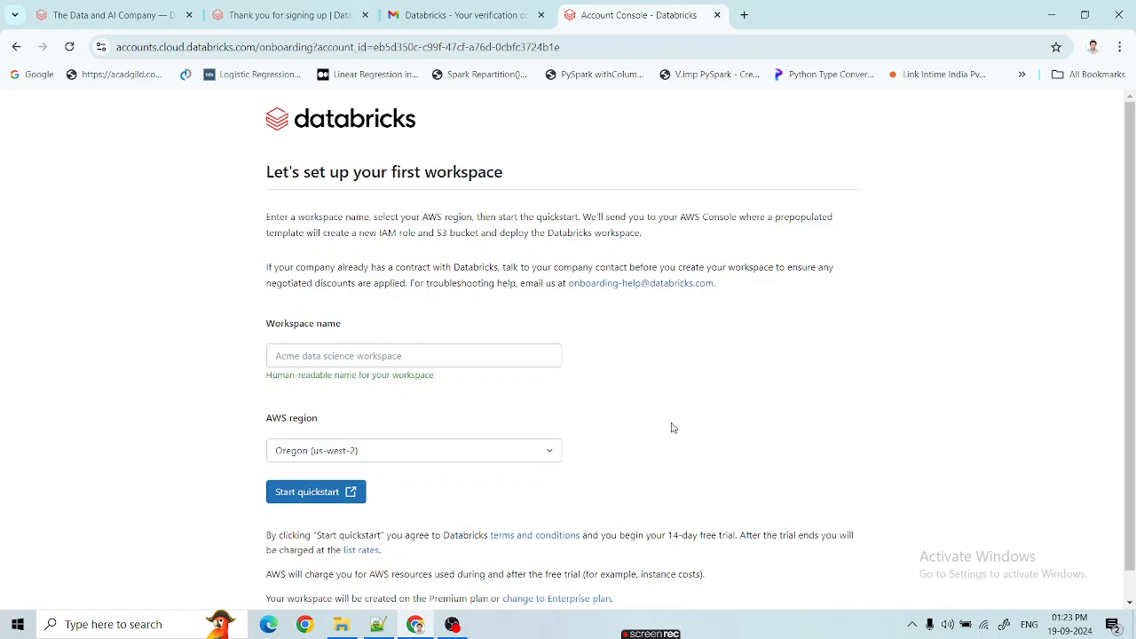
- Name the workspace 'myworkspace' and choose AWS region Mumbai (ap-south-1)
scroll(672, 428, "down", 1)
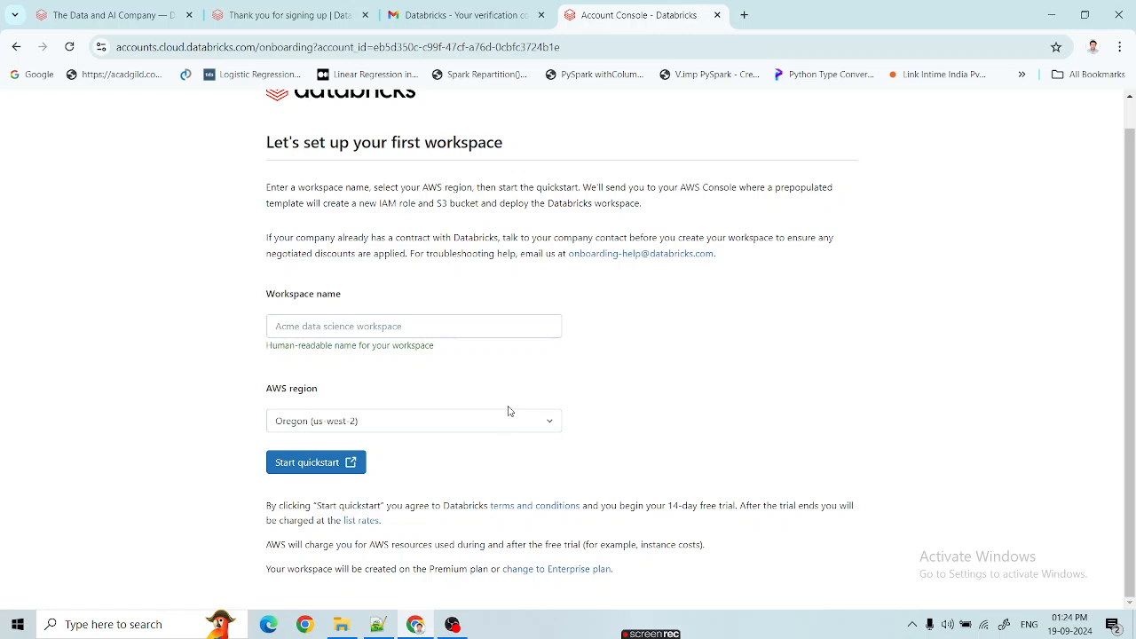
left_click(395, 325)
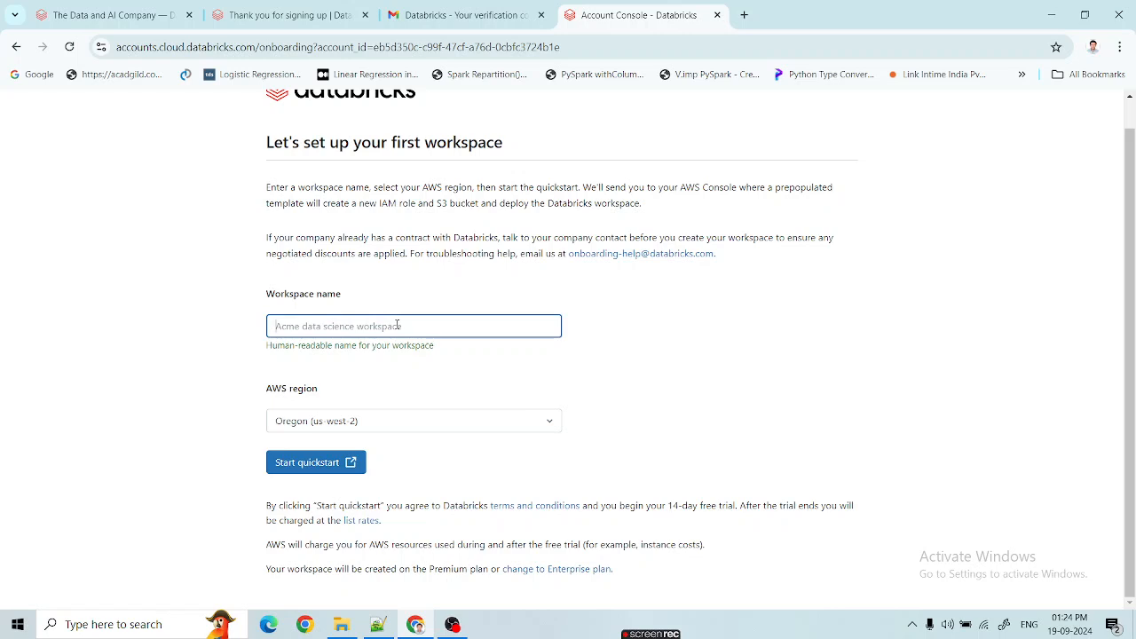
type("ab")
key("BackSpace")
key("BackSpace")
type("my")
type("orkspace")
left_click(431, 424)
scroll(380, 221, "up", 3)
left_click(360, 155)
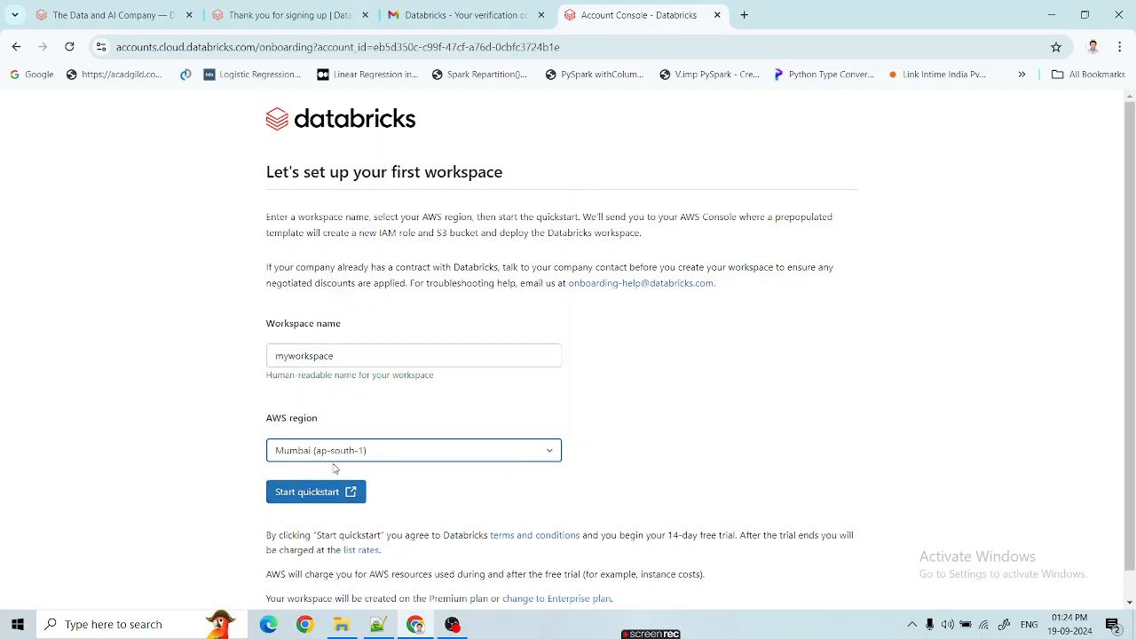
scroll(388, 484, "down", 1)
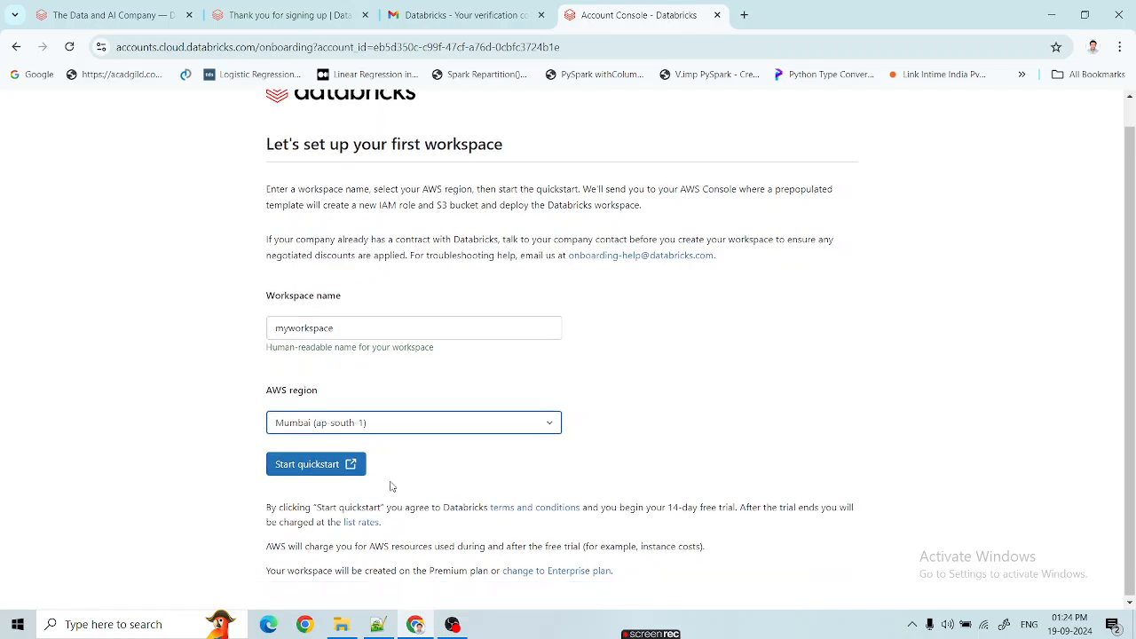
- Start the quickstart, review the 'Finish the setup in AWS' notice, and go to AWS sign-in
left_click(295, 469)
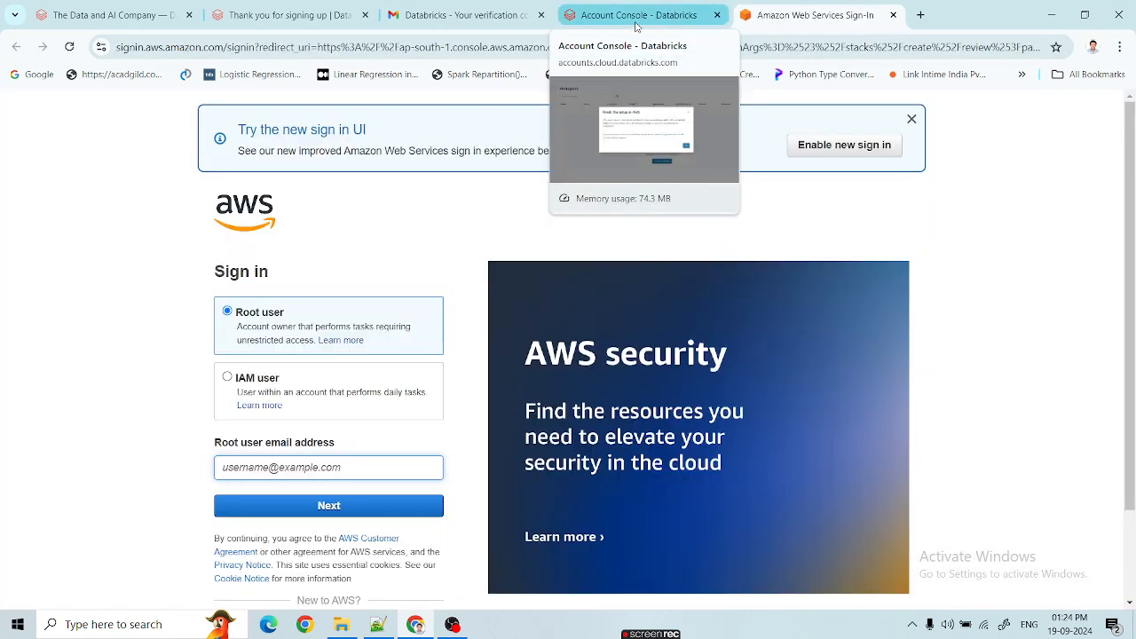
left_click(636, 23)
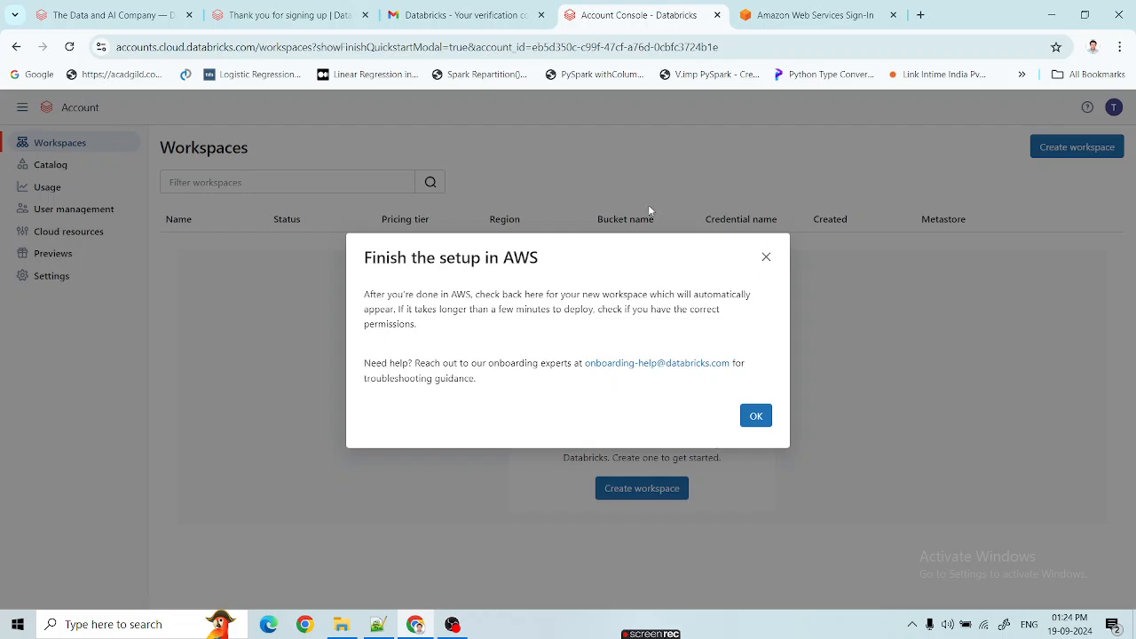
left_click(824, 20)
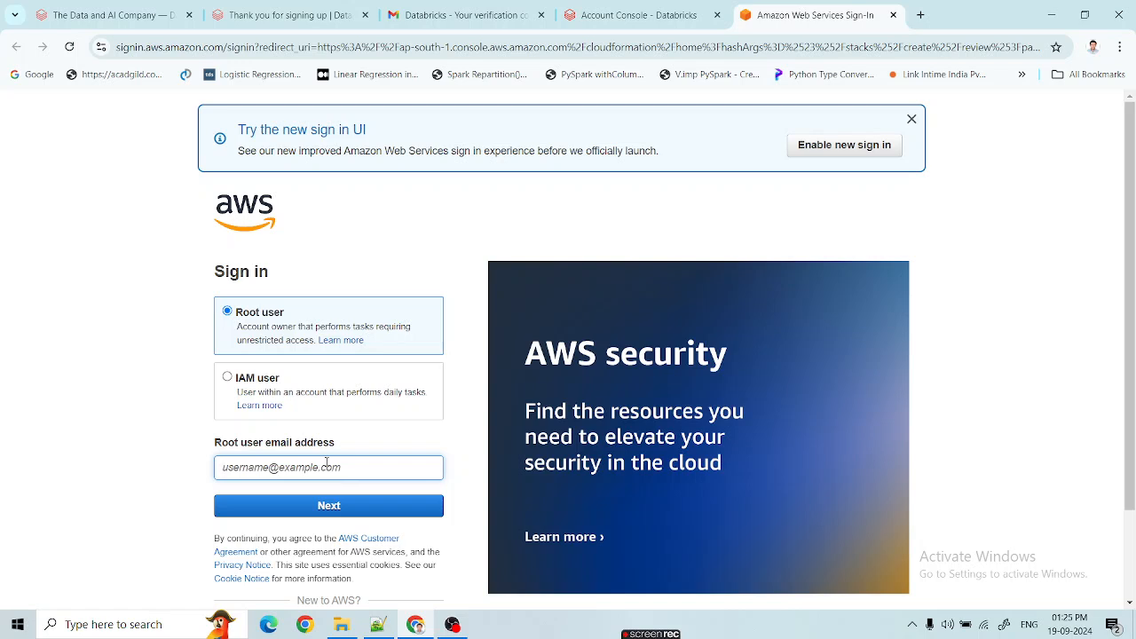
- Sign in to AWS as root user with the pasted e-mail and the account password
key("ctrl+v")
left_click(351, 506)
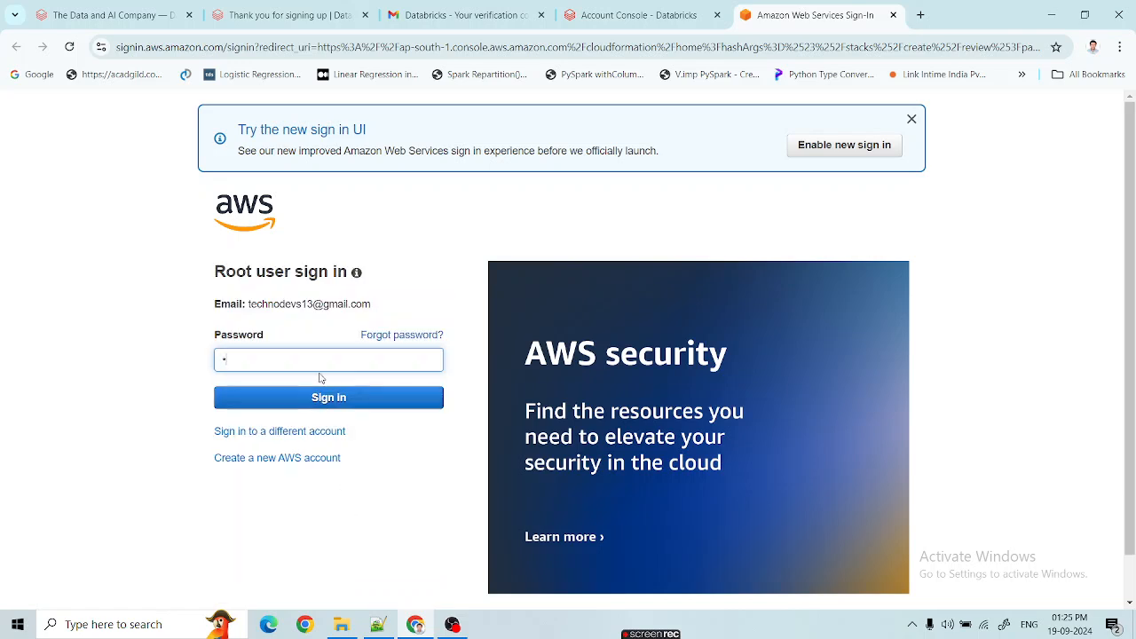
key("BackSpace")
type("****************")
left_click(322, 396)
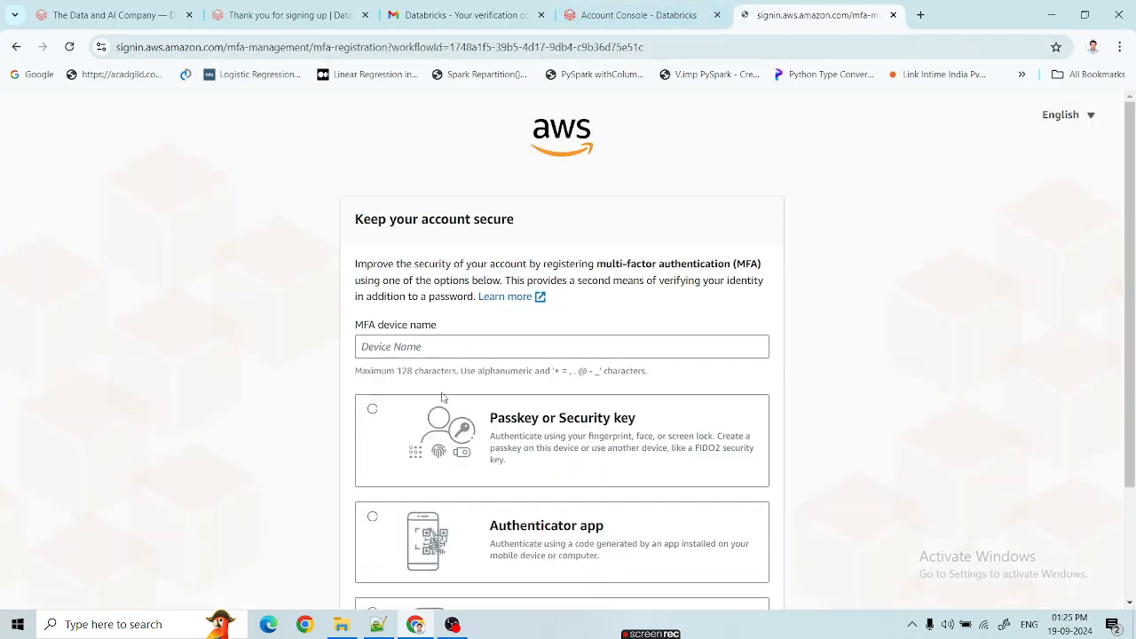
- Skip MFA setup to reach the CloudFormation Quick create stack page
scroll(412, 454, "down", 3)
scroll(532, 400, "up", 3)
scroll(462, 382, "down", 3)
left_click(676, 577)
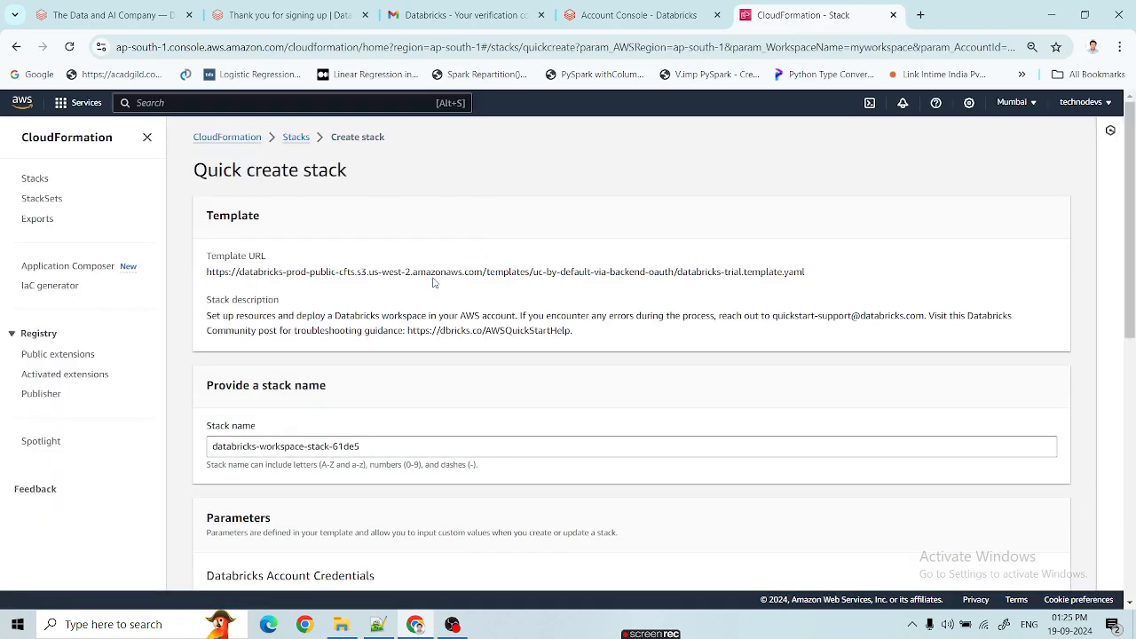
- Compare the Databricks setup instructions with the CloudFormation Quick create form for databricks-workspace-stack-61de5
scroll(439, 275, "down", 5)
scroll(443, 336, "up", 3)
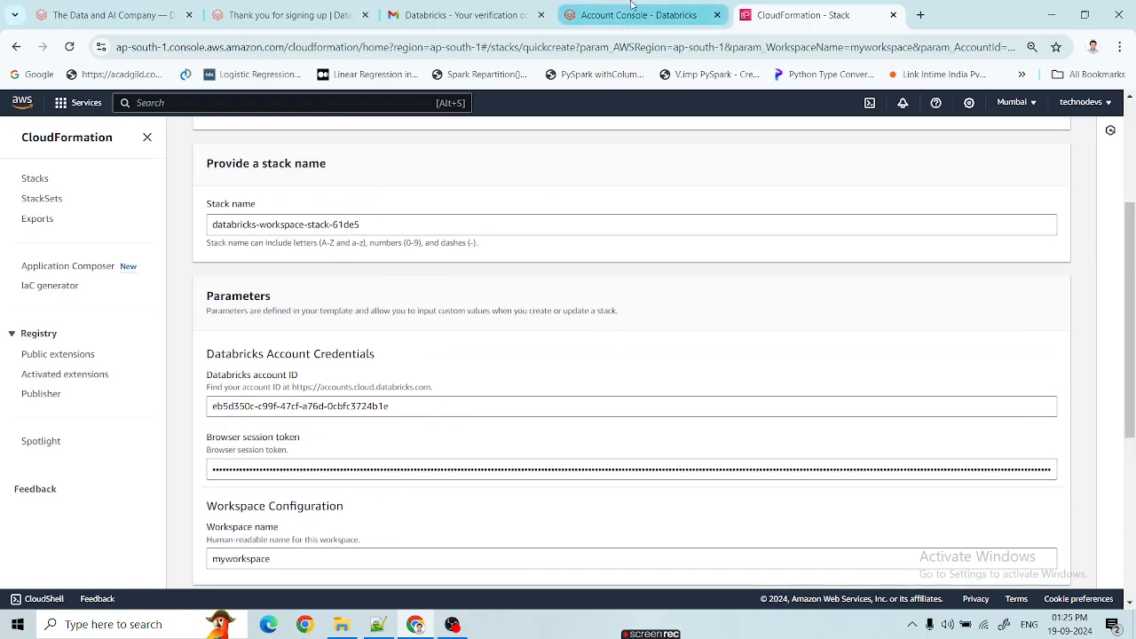
left_click(642, 15)
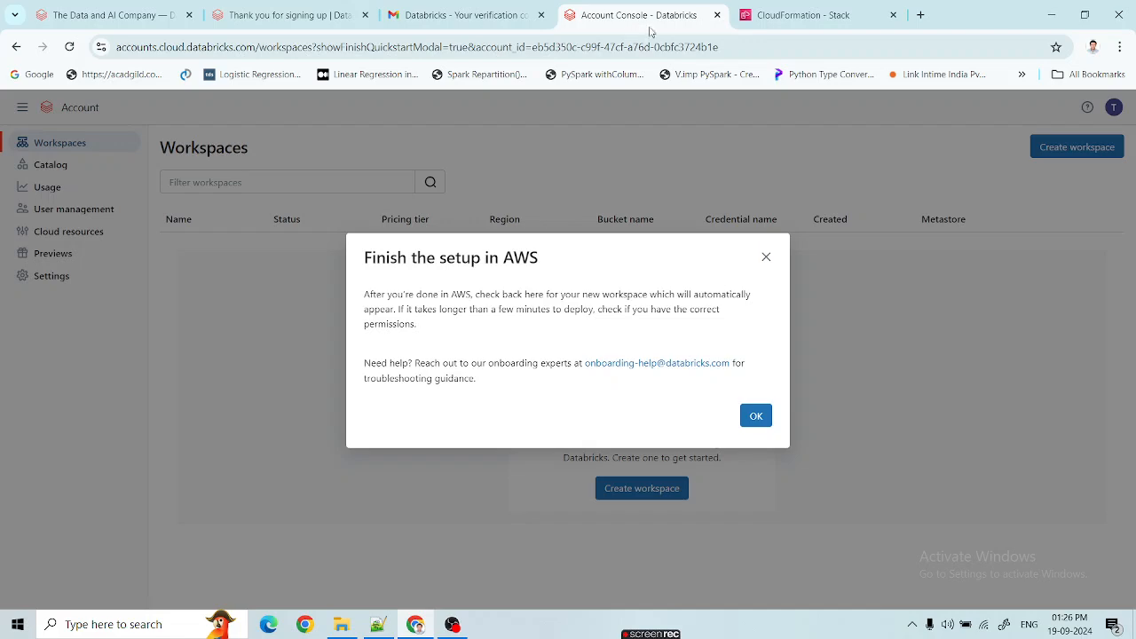
left_click(814, 15)
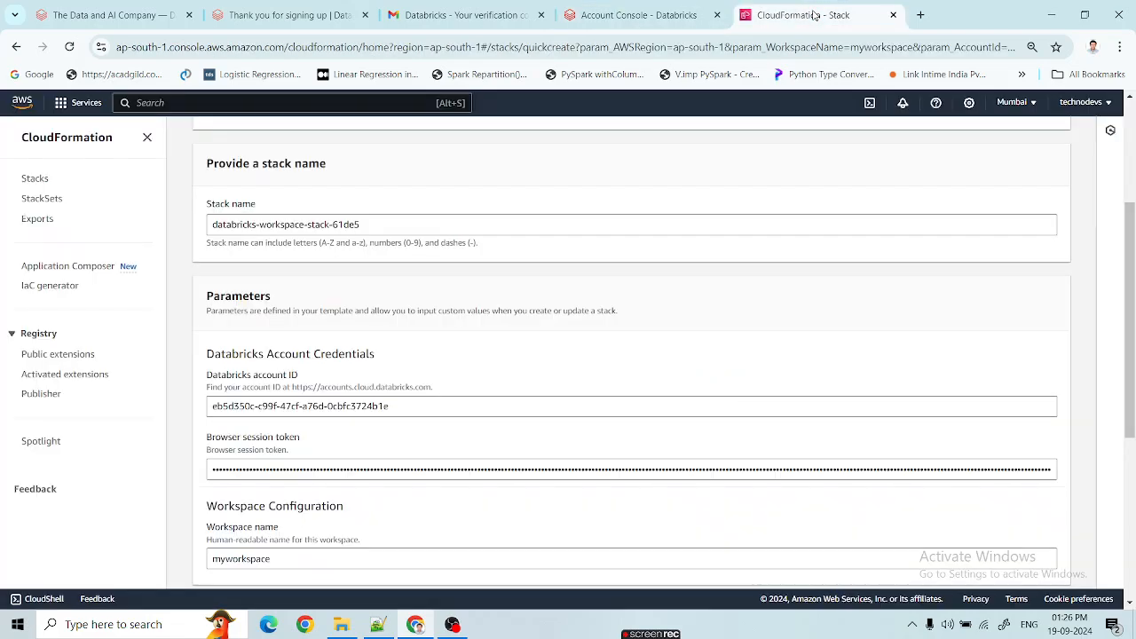
left_click(653, 13)
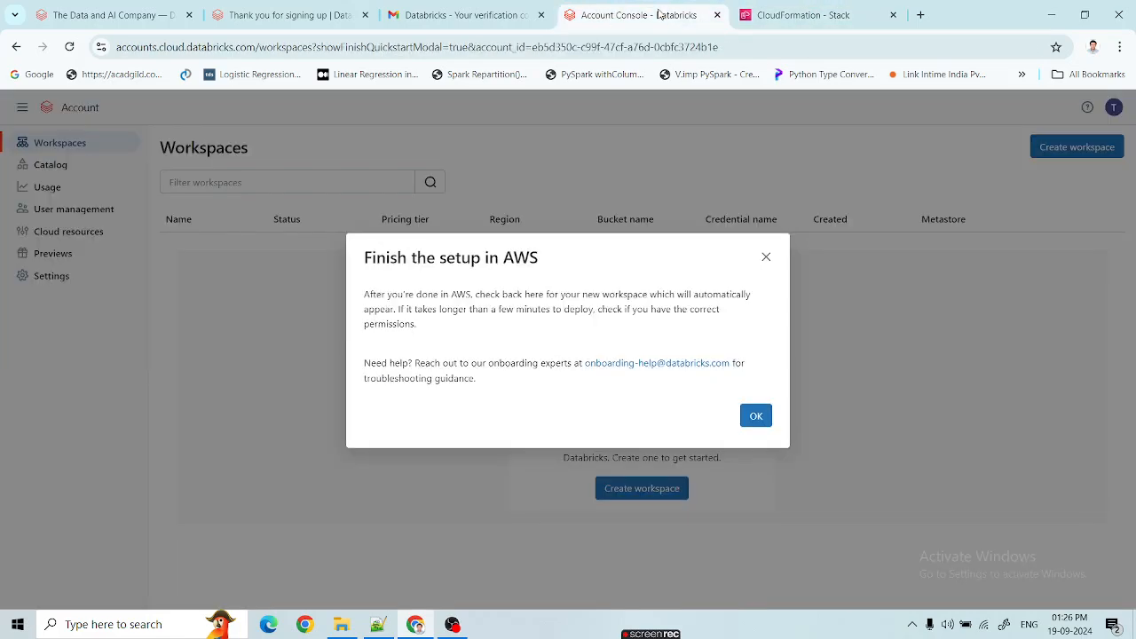
left_click(811, 20)
scroll(177, 177, "up", 3)
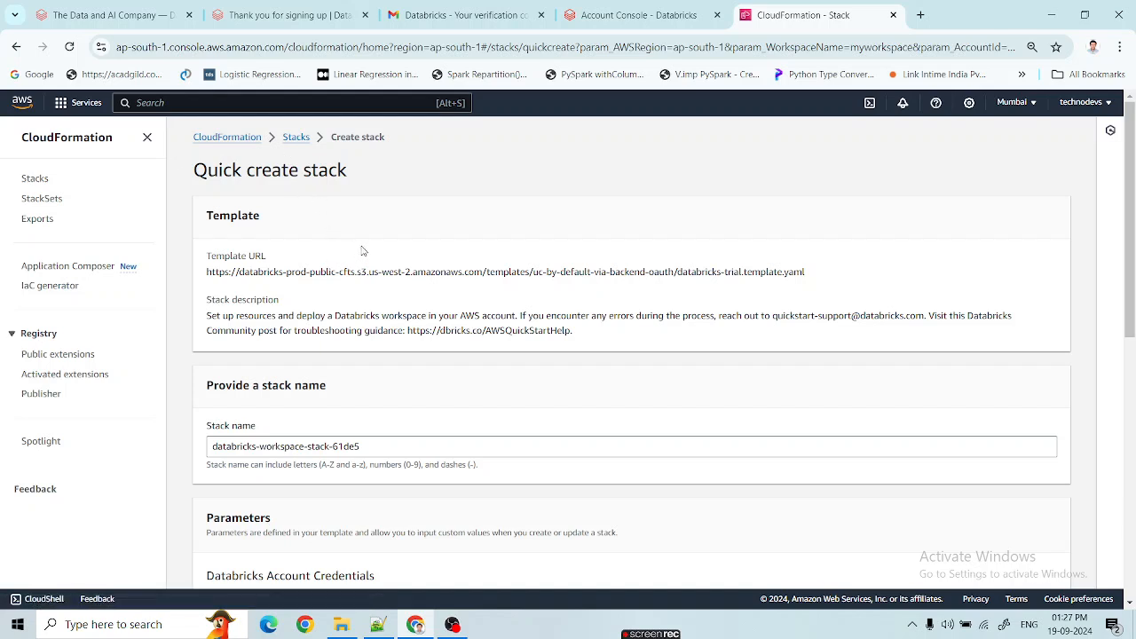
left_click(616, 22)
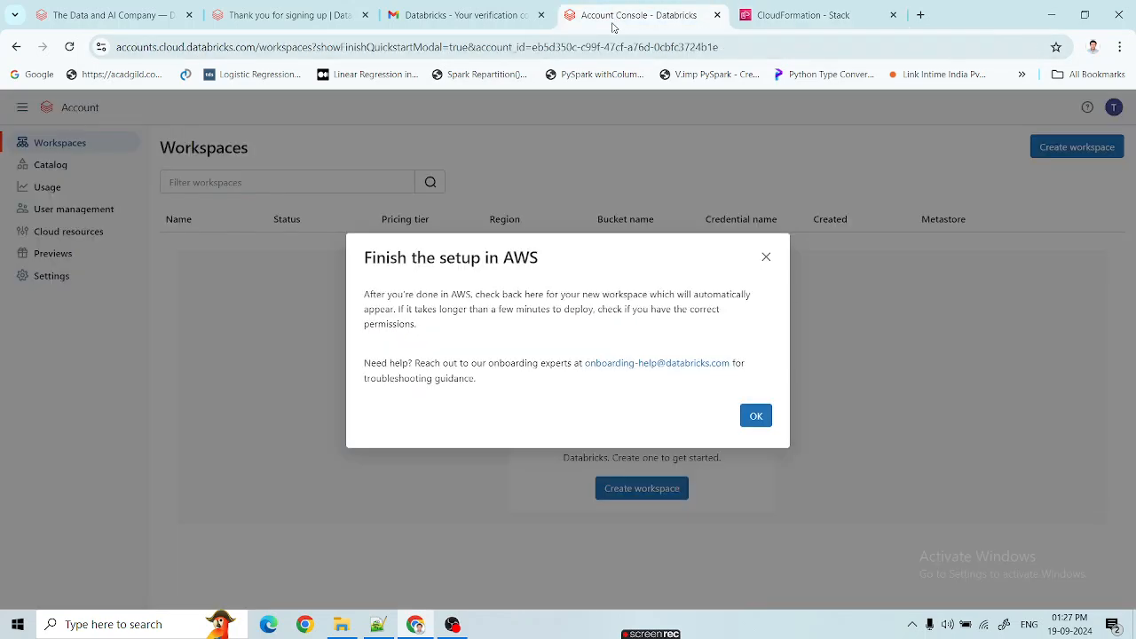
left_click(814, 21)
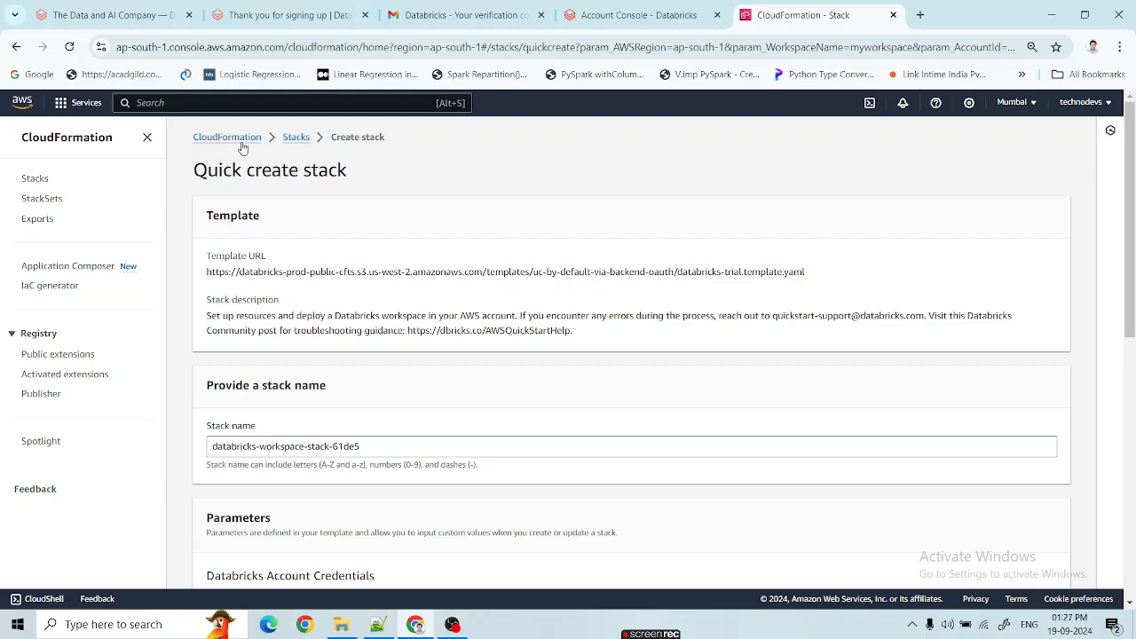
- Acknowledge IAM resource creation and create stack databricks-workspace-stack-61de5
scroll(324, 347, "down", 3)
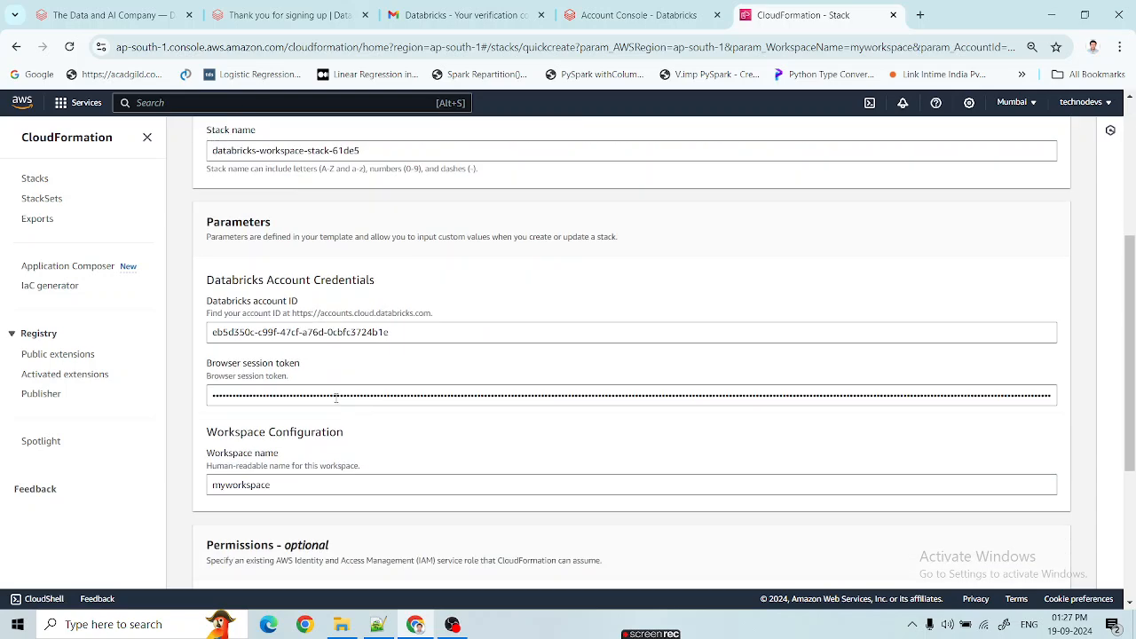
scroll(335, 394, "down", 3)
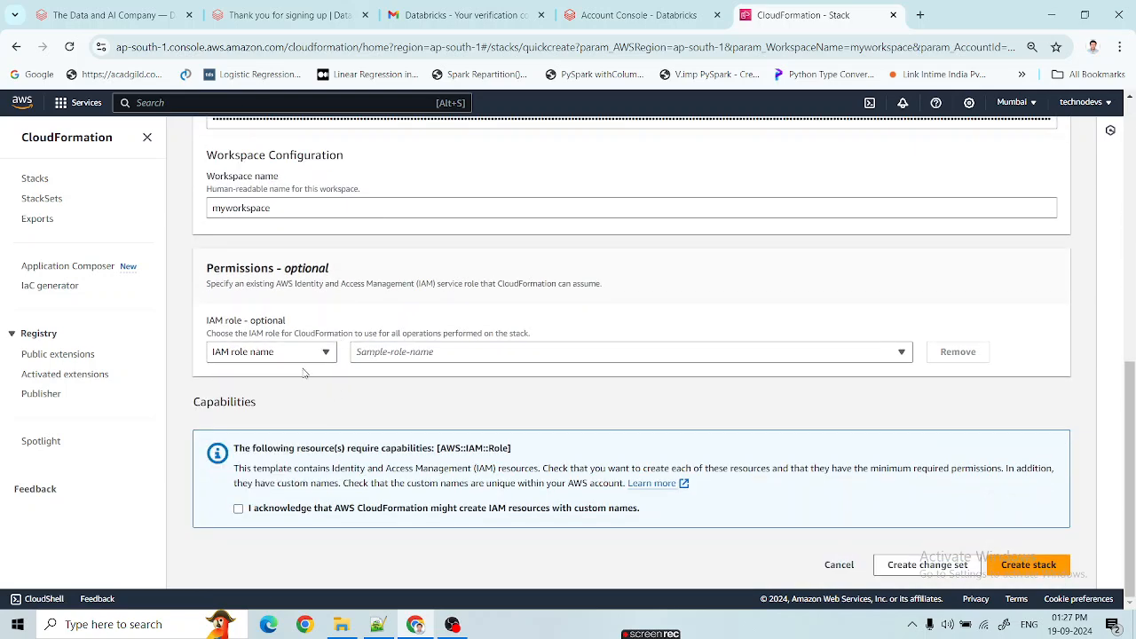
scroll(471, 340, "up", 2)
scroll(355, 368, "down", 3)
left_click(238, 510)
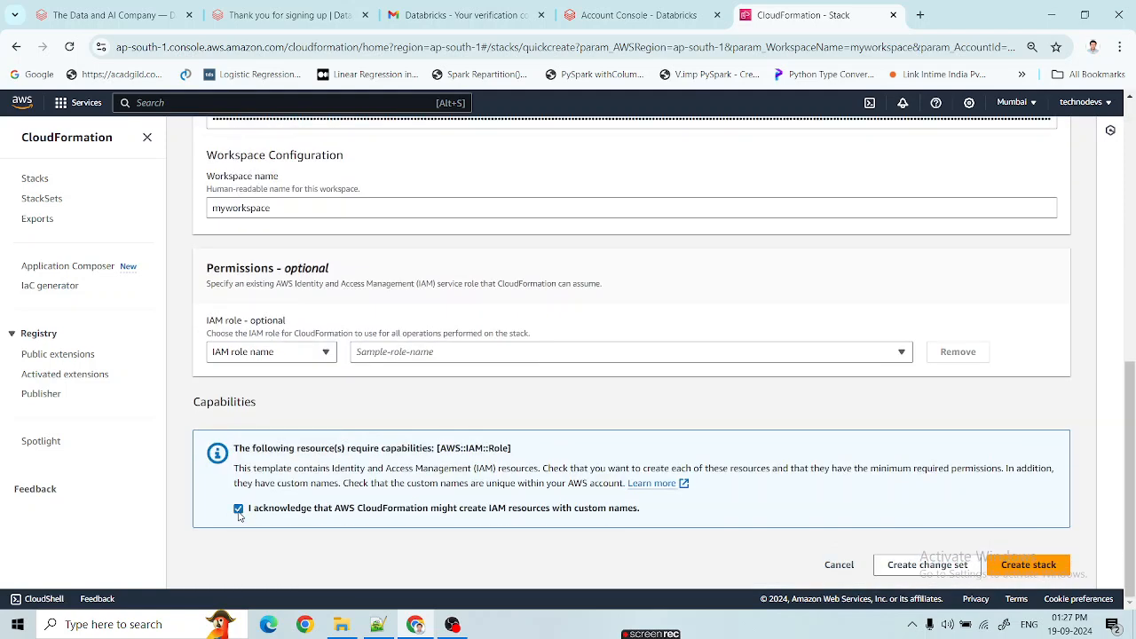
left_click(1031, 568)
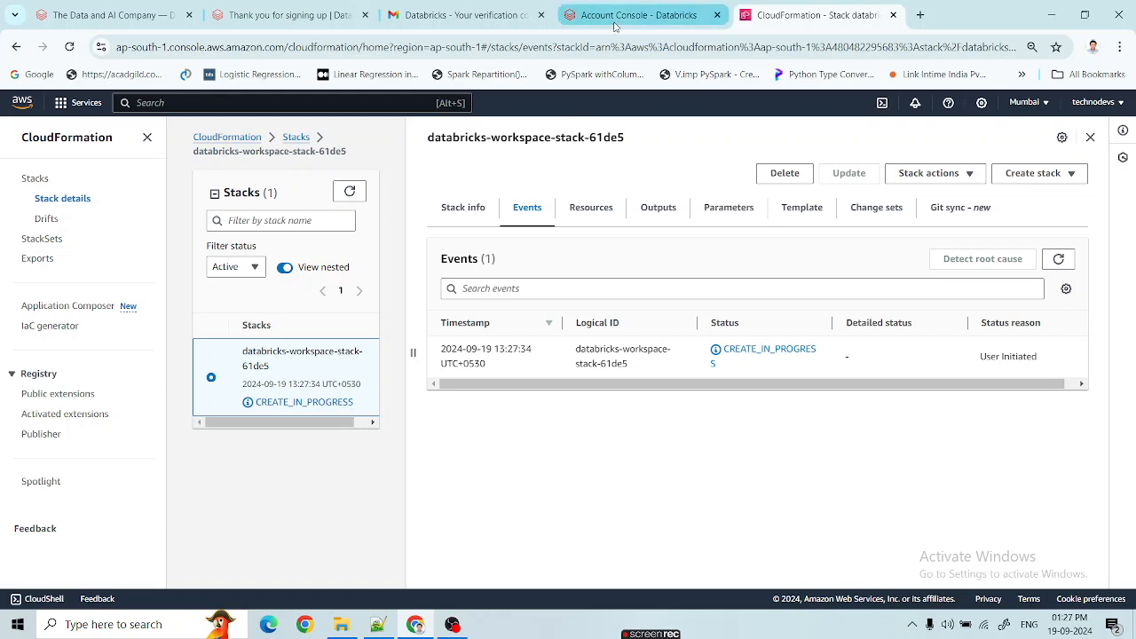
- Refresh the stack events and check the Account Console for the new workspace
left_click(1058, 258)
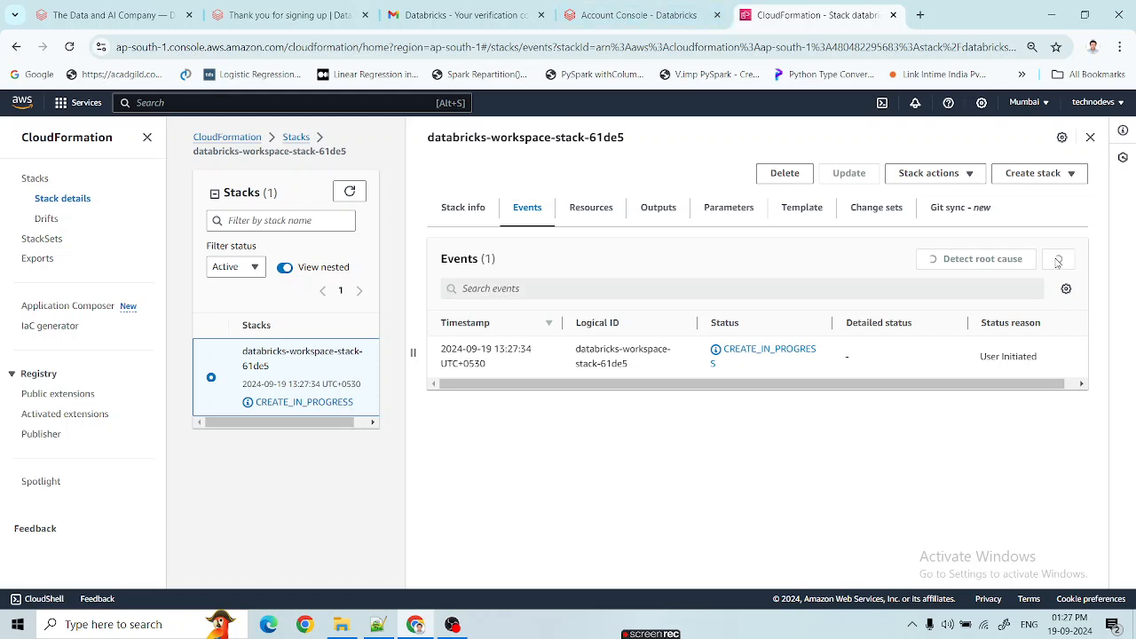
left_click(1049, 259)
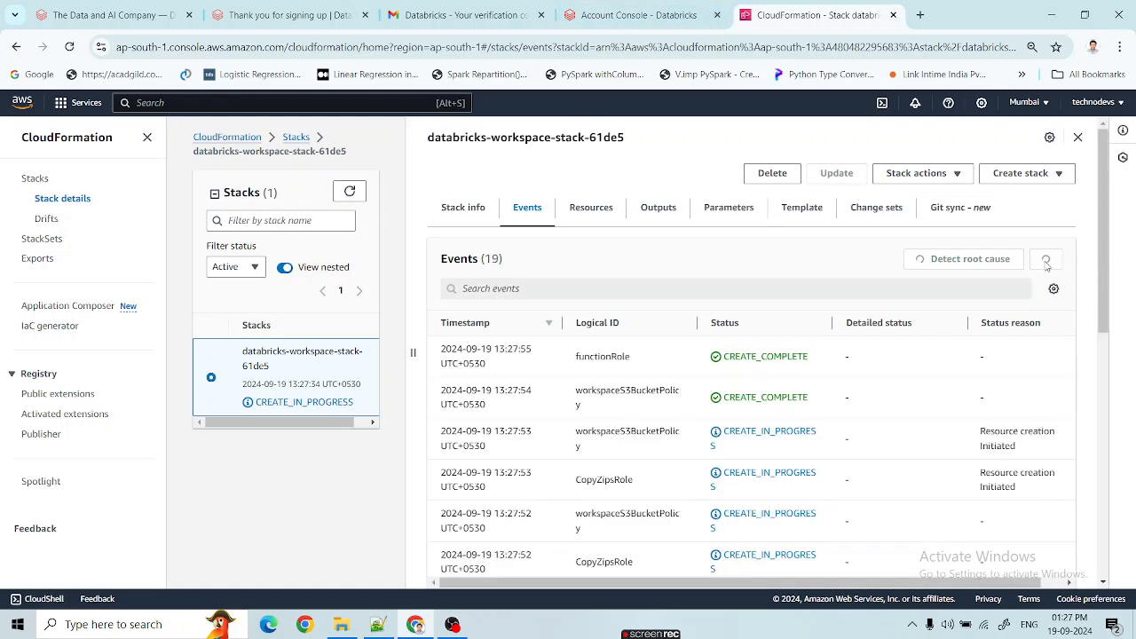
scroll(871, 411, "down", 1)
scroll(870, 410, "down", 1)
scroll(868, 409, "up", 3)
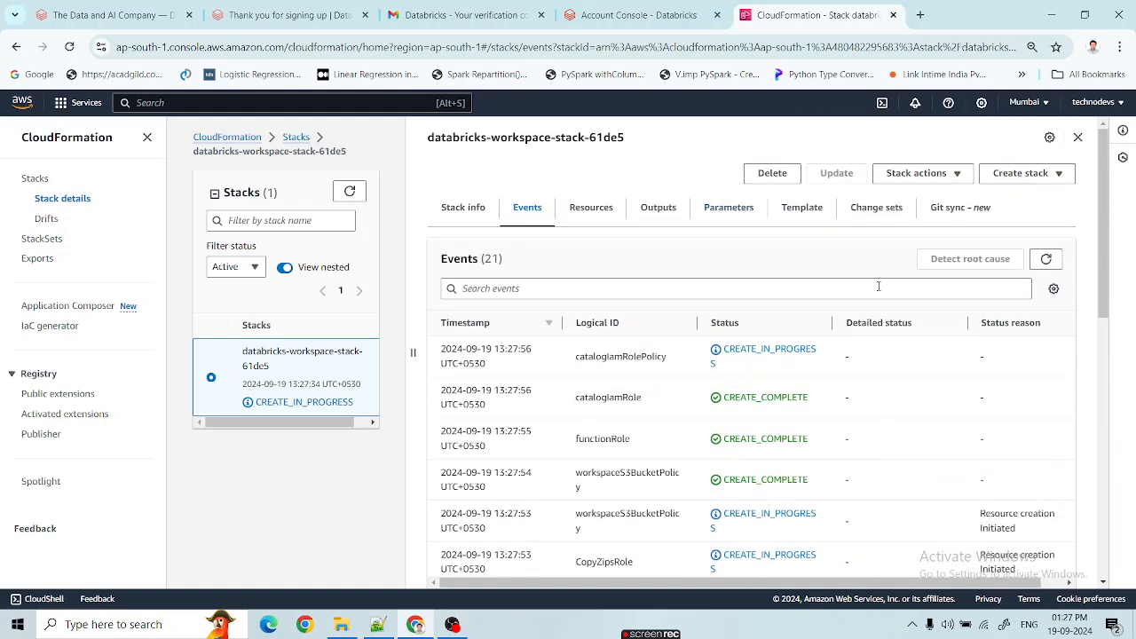
left_click(644, 7)
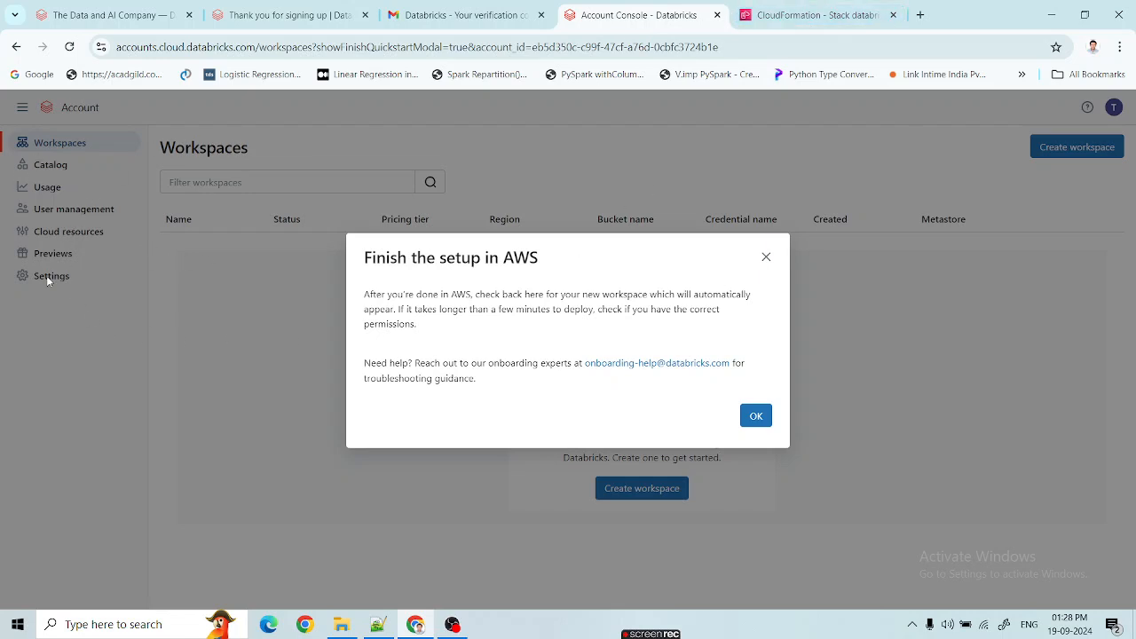
left_click(812, 15)
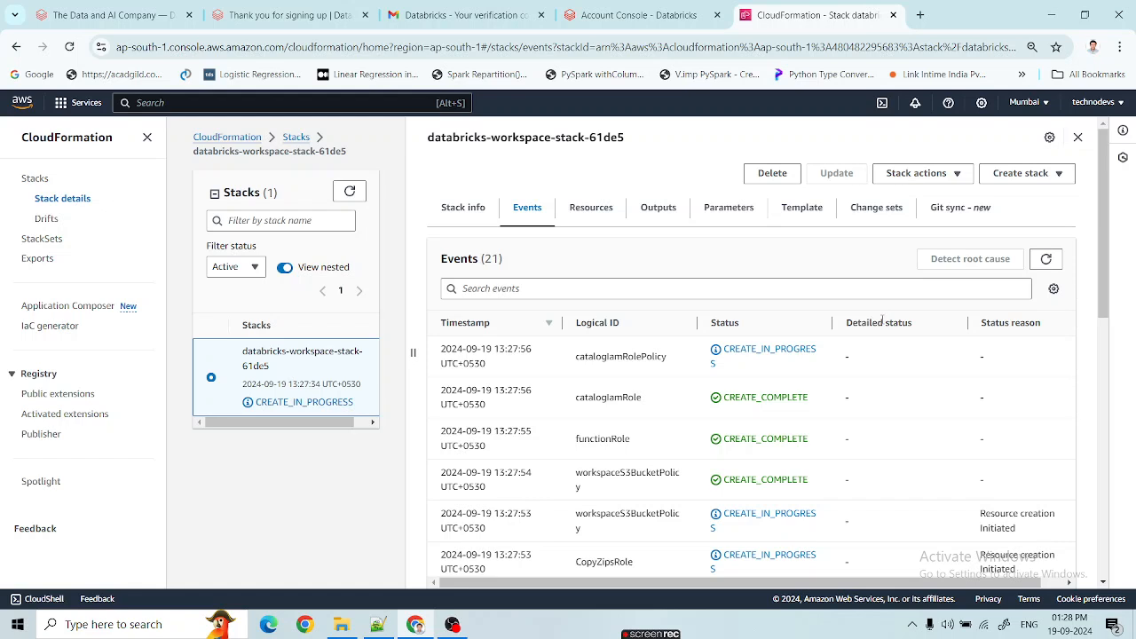
- Keep refreshing events until the stack reports CREATE_COMPLETE with createWorkspace complete
left_click(1046, 258)
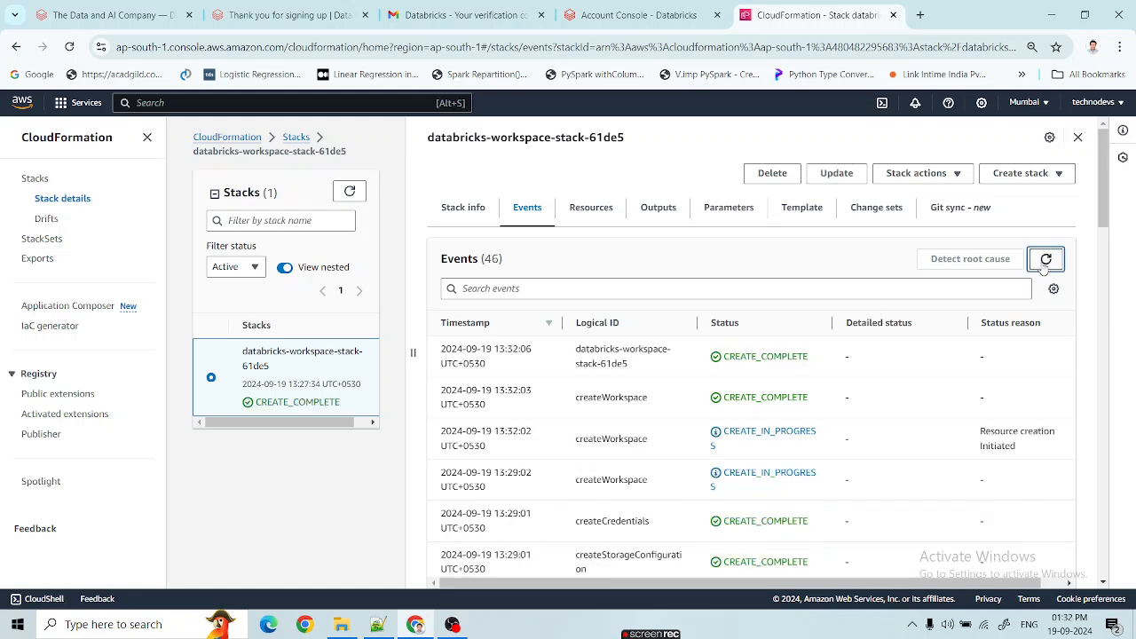
left_click(1043, 267)
scroll(520, 396, "down", 1)
scroll(520, 396, "down", 3)
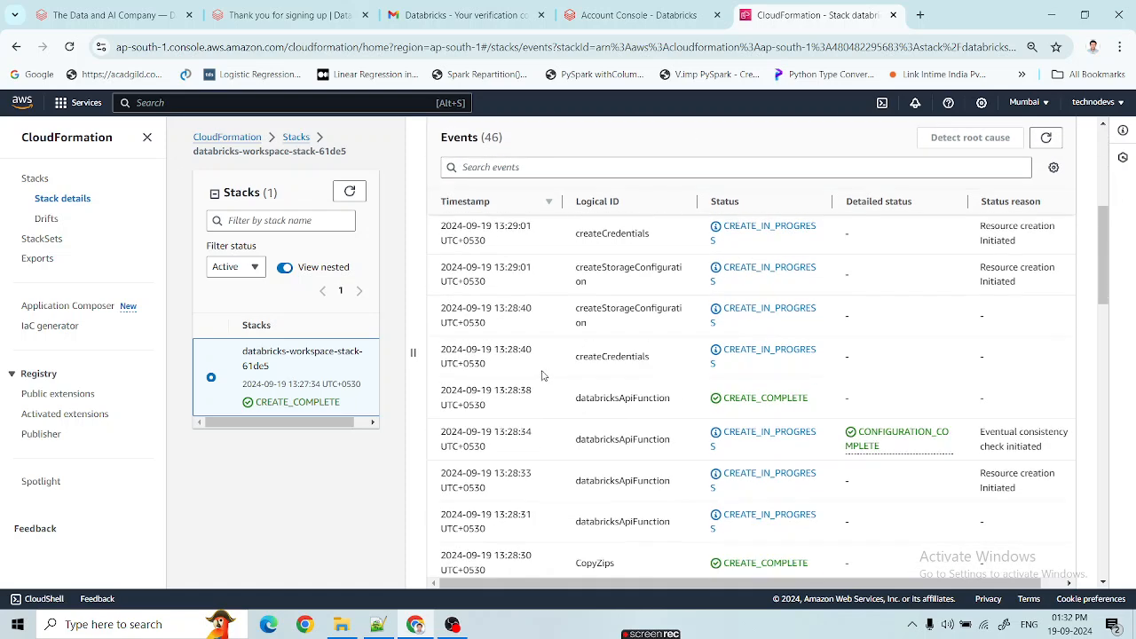
scroll(727, 315, "up", 3)
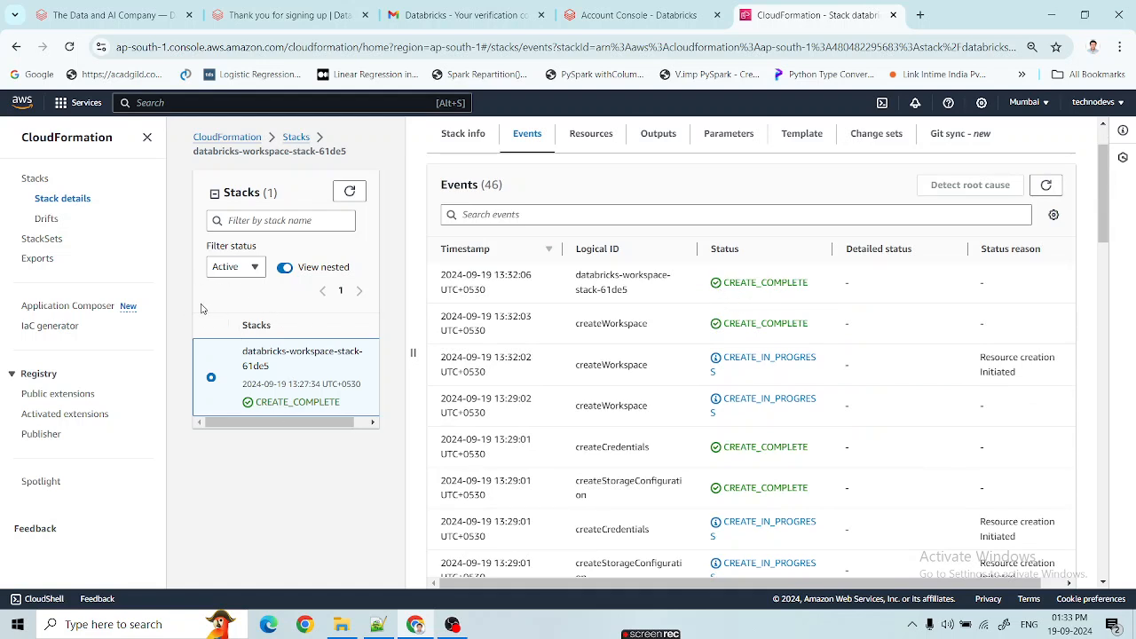
left_click_drag(238, 328, 296, 331)
scroll(573, 219, "up", 1)
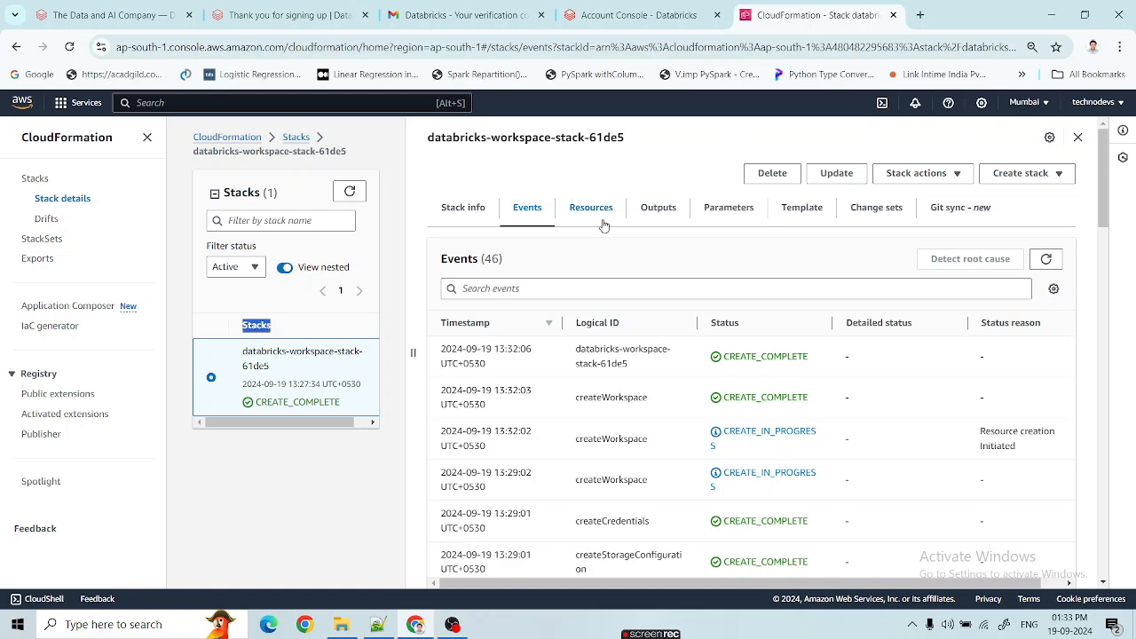
- Show the stack outputs and select the CatalogIamRoleArn and DatabricksAccountId values
left_click(657, 210)
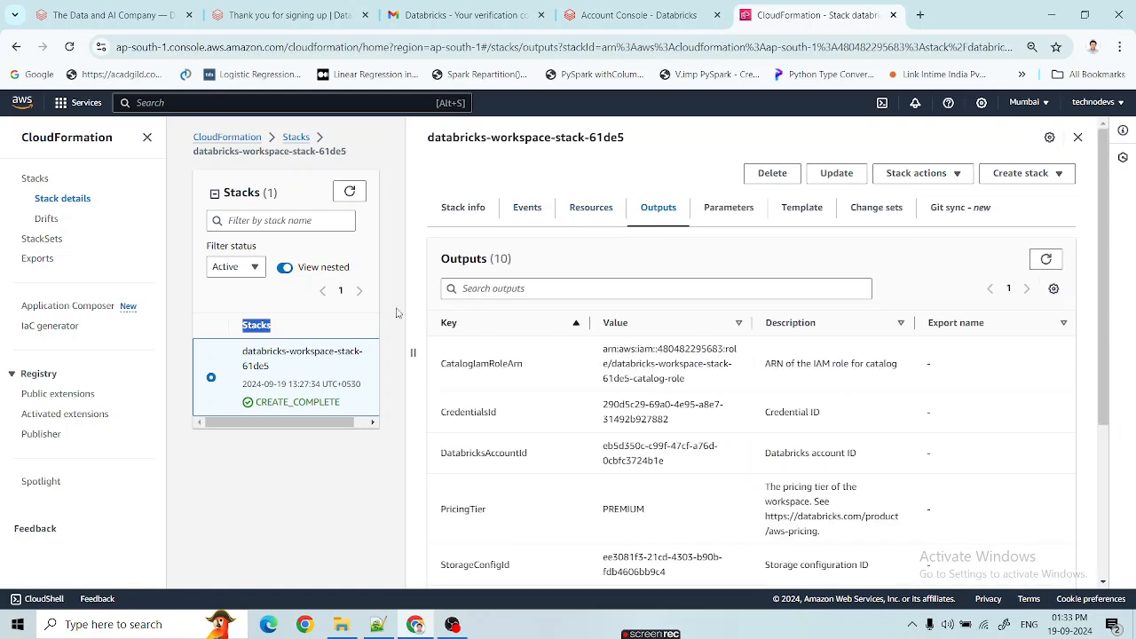
scroll(468, 352, "down", 1)
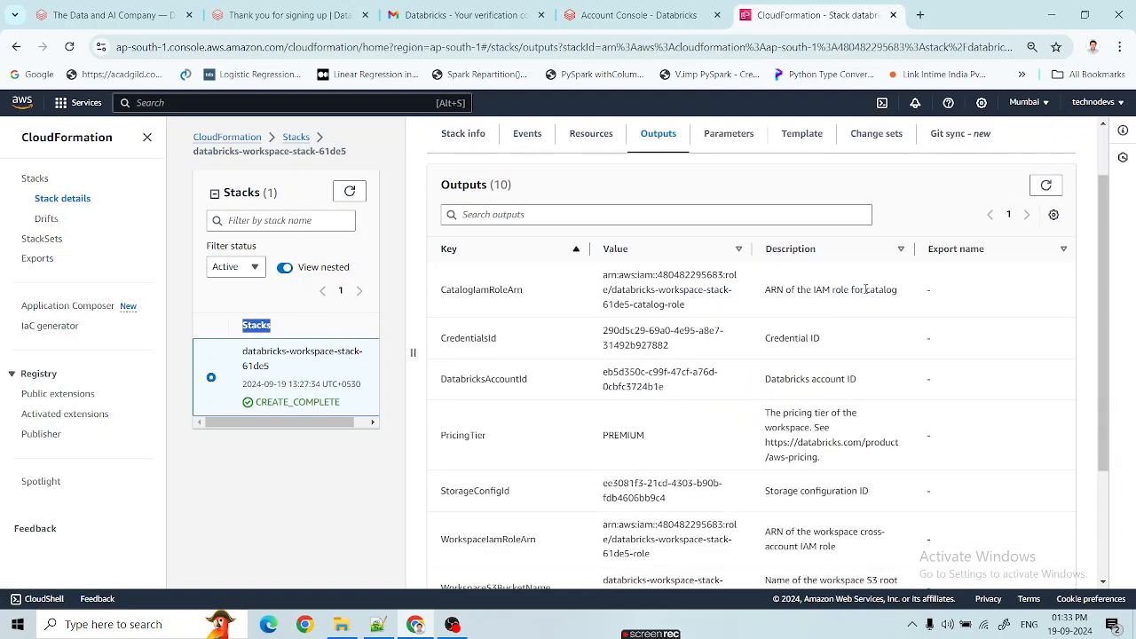
left_click_drag(910, 297, 764, 306)
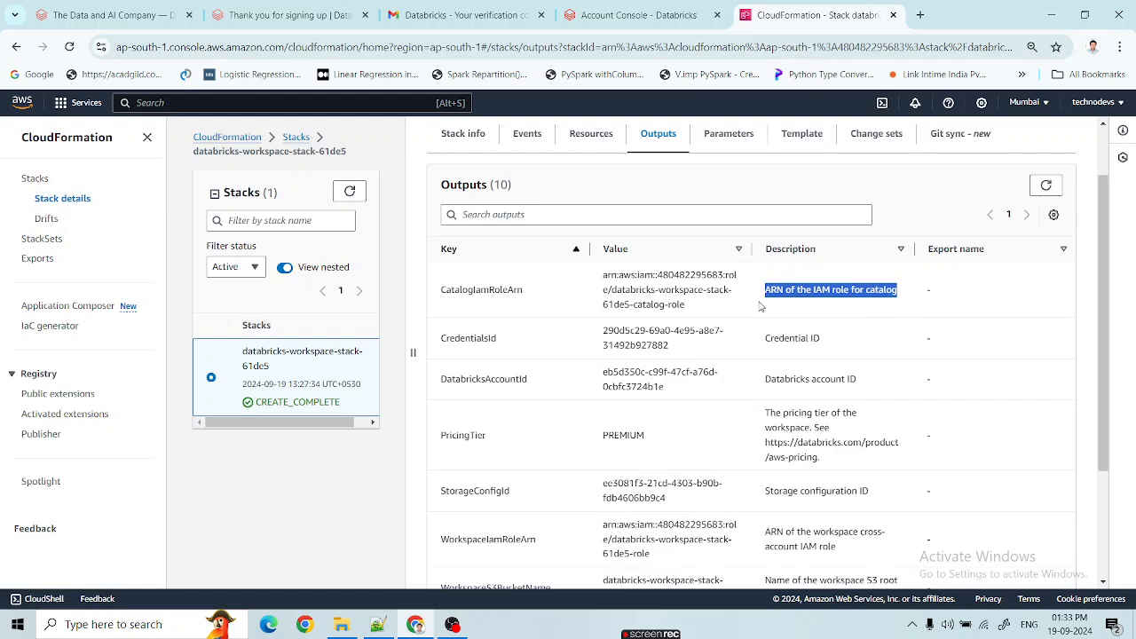
left_click_drag(687, 313, 586, 277)
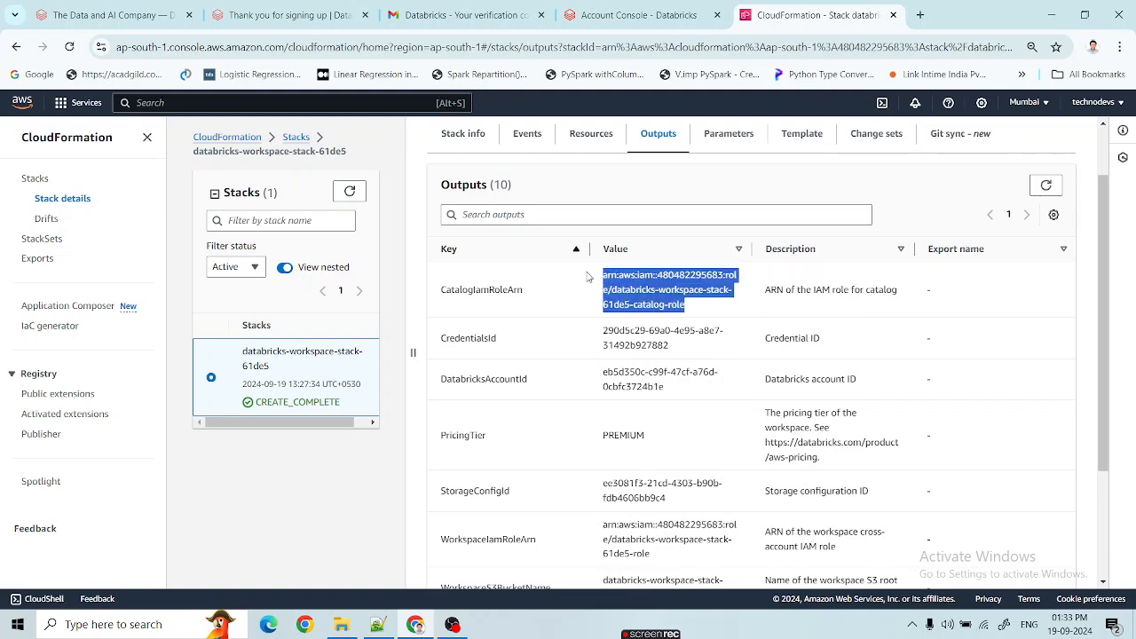
scroll(773, 355, "down", 2)
scroll(769, 310, "up", 1)
left_click_drag(762, 310, 865, 306)
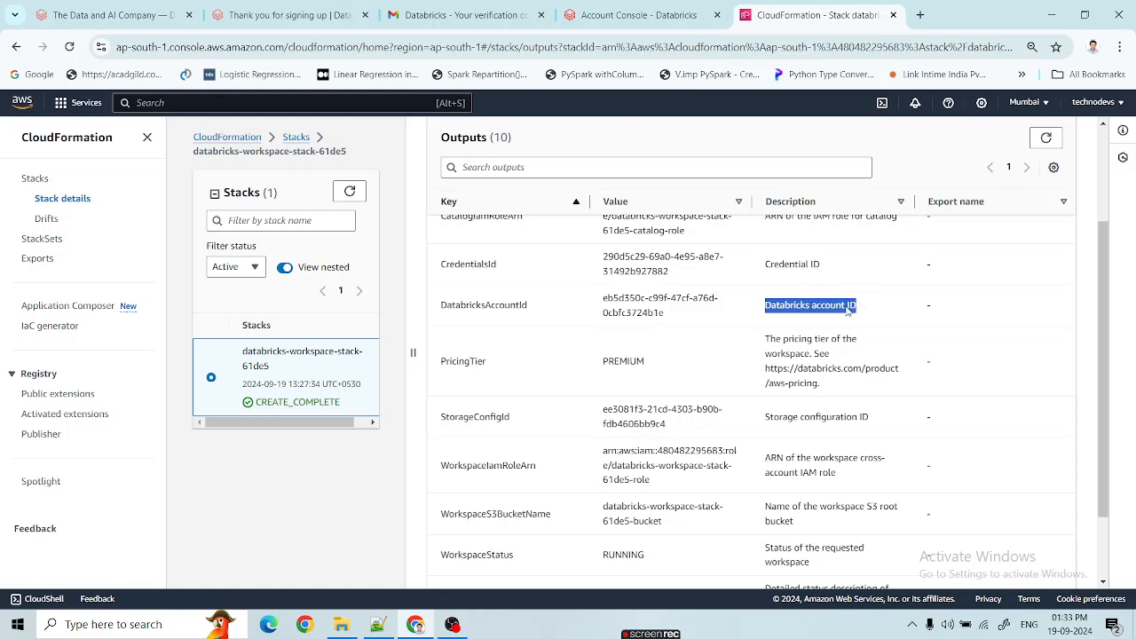
left_click_drag(604, 293, 667, 319)
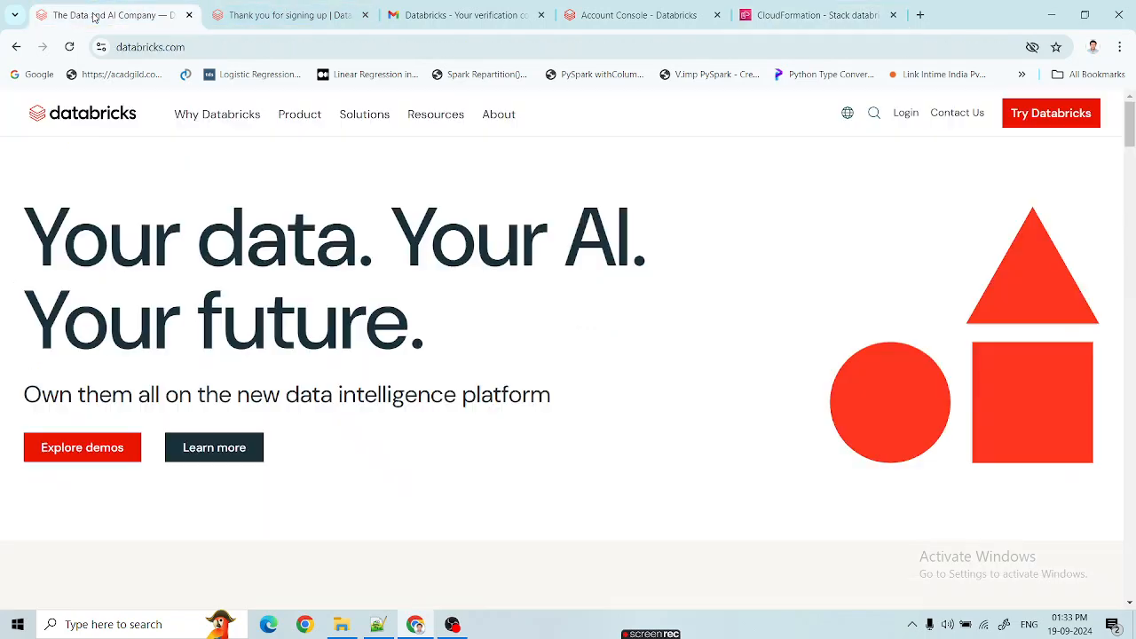
- Dismiss the Finish the setup notice in the Account Console and reload the workspaces page
left_click(84, 18)
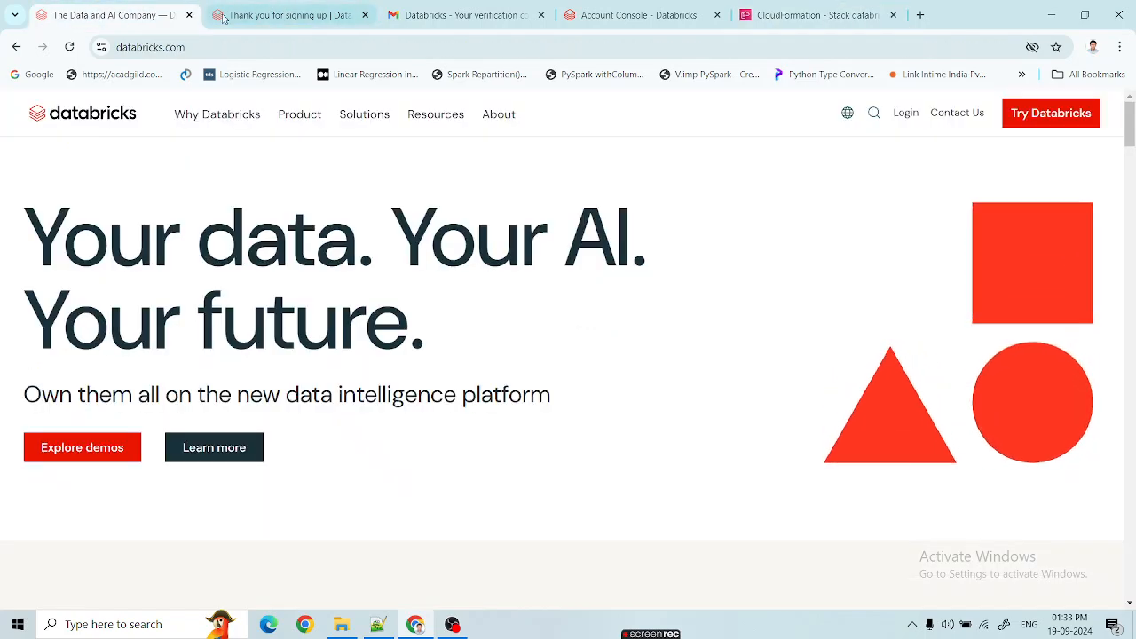
left_click(256, 19)
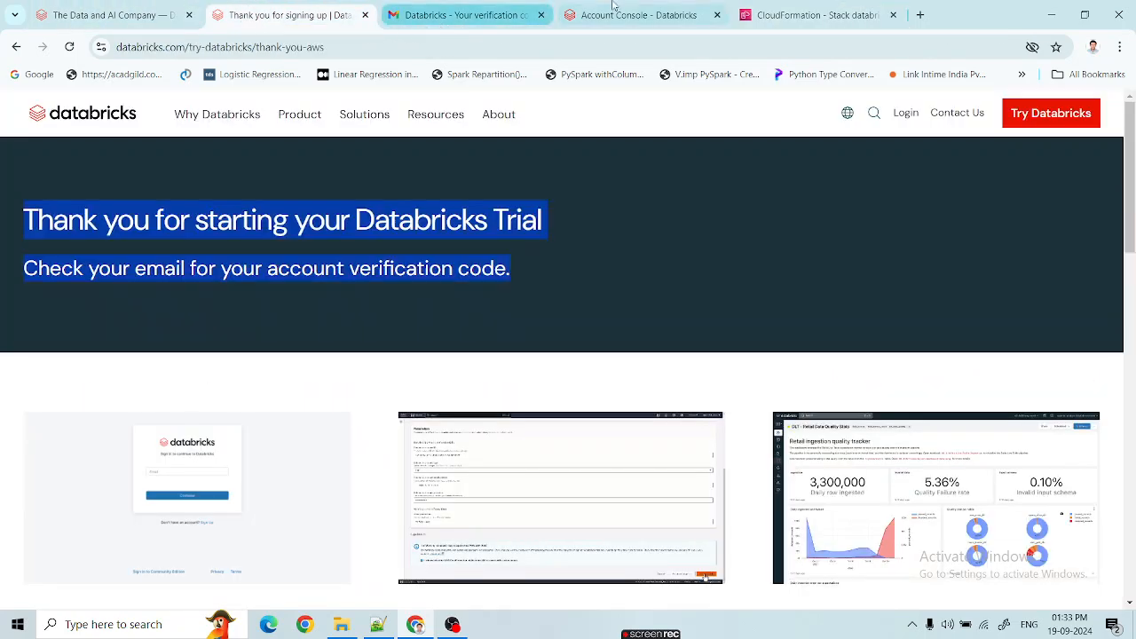
left_click(659, 19)
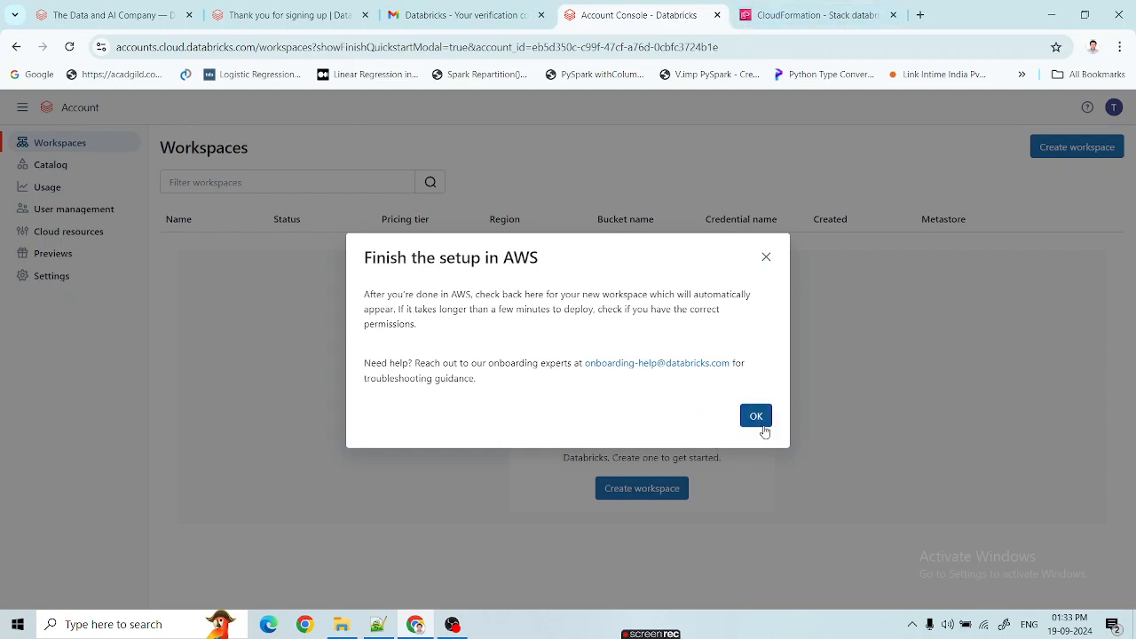
left_click(756, 420)
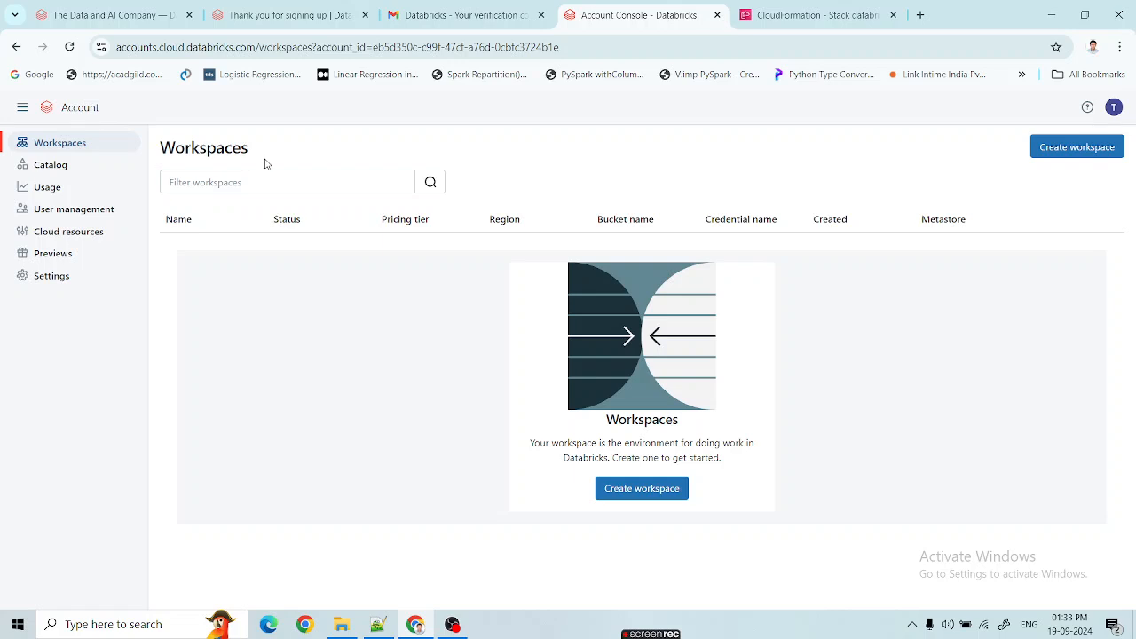
left_click(338, 45)
key("Return")
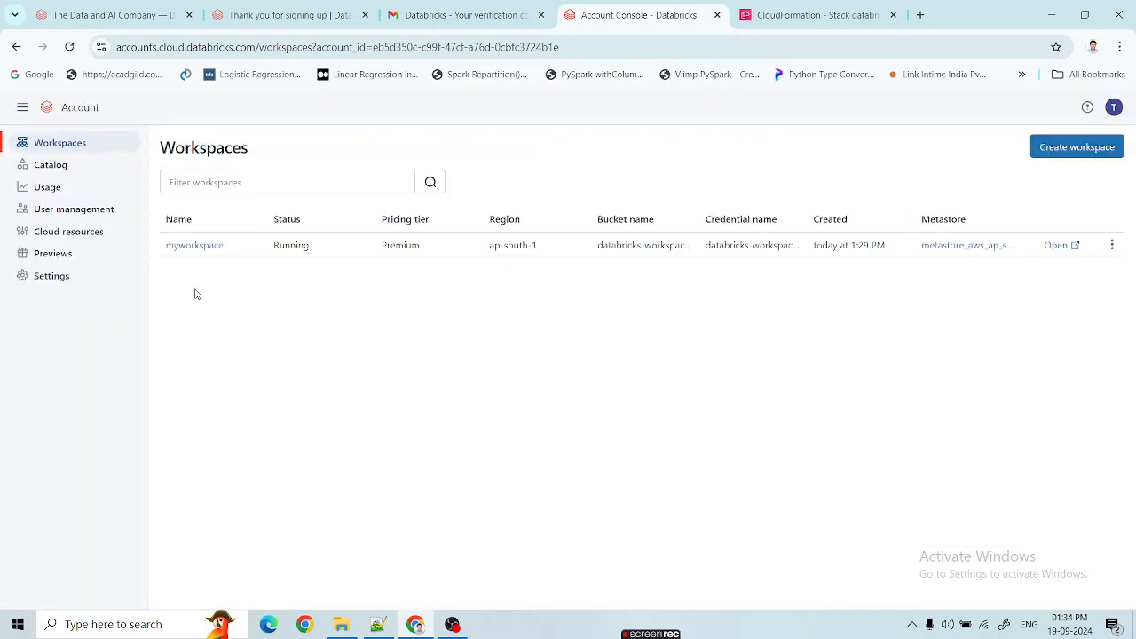
- Review myworkspace's region ap-south-1, bucket, credential and metastore, then view the Catalog page
left_click_drag(223, 251, 160, 251)
left_click_drag(548, 251, 485, 251)
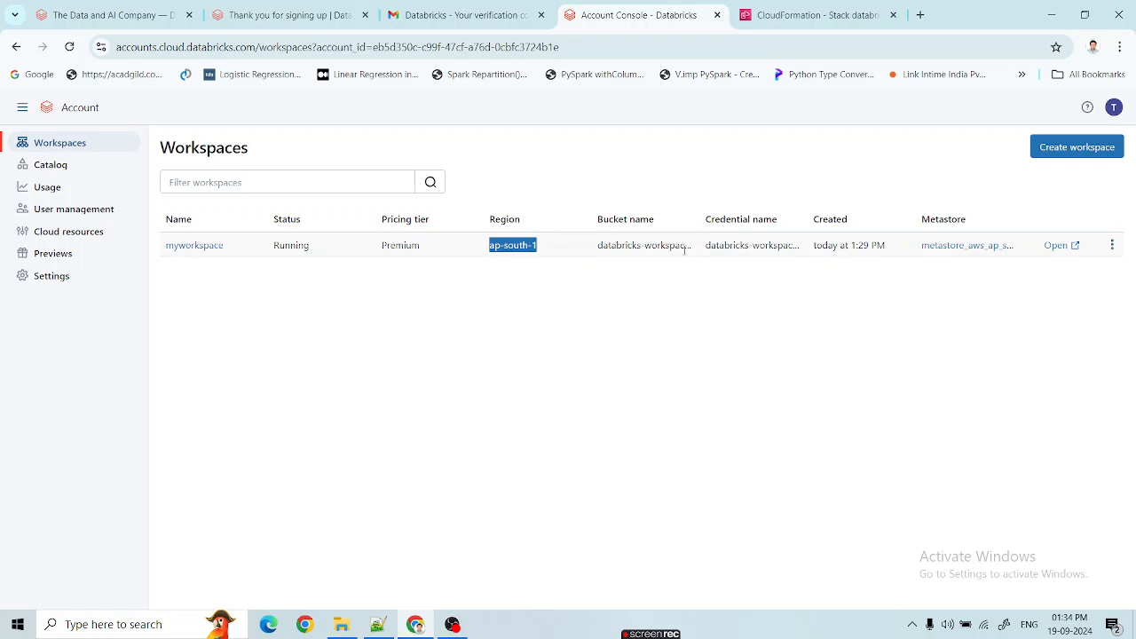
left_click_drag(596, 251, 695, 254)
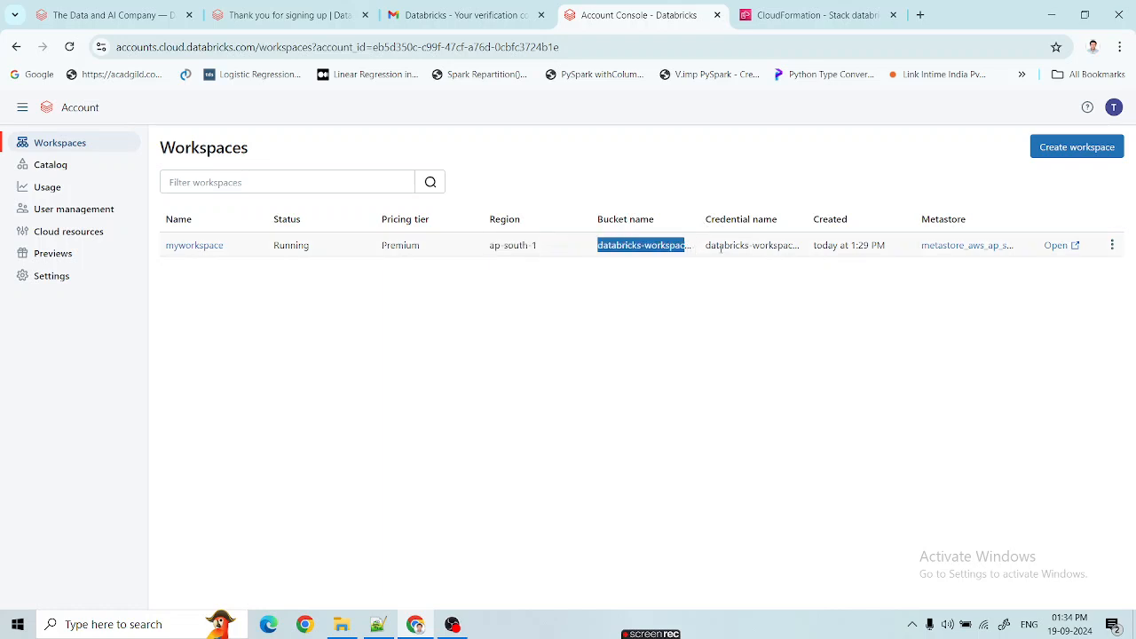
left_click_drag(708, 247, 796, 248)
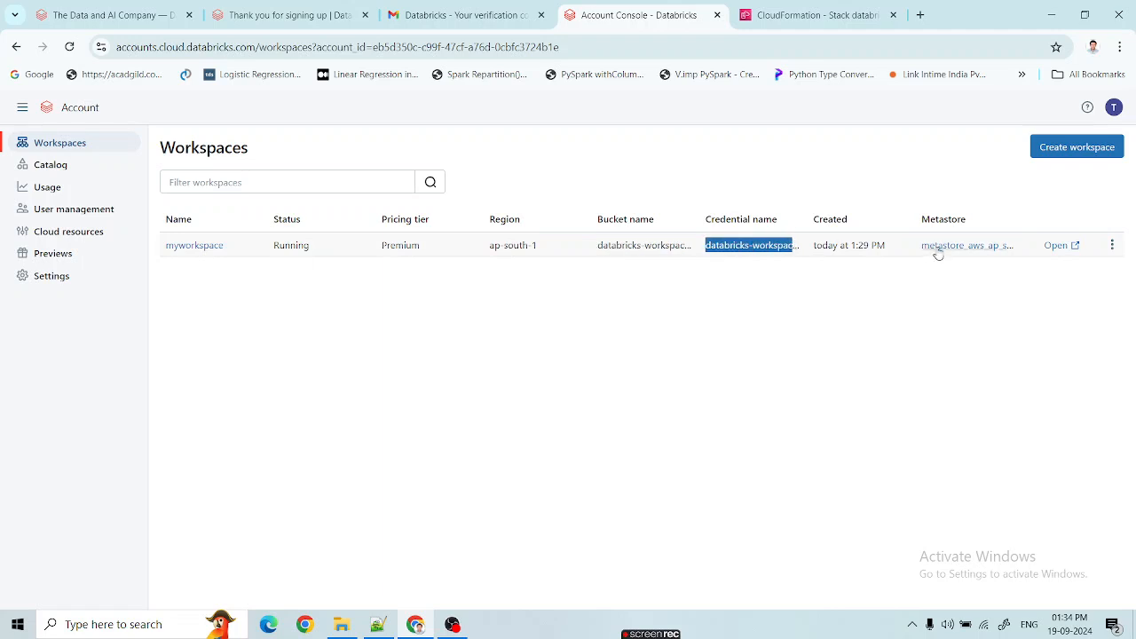
left_click_drag(917, 222, 991, 222)
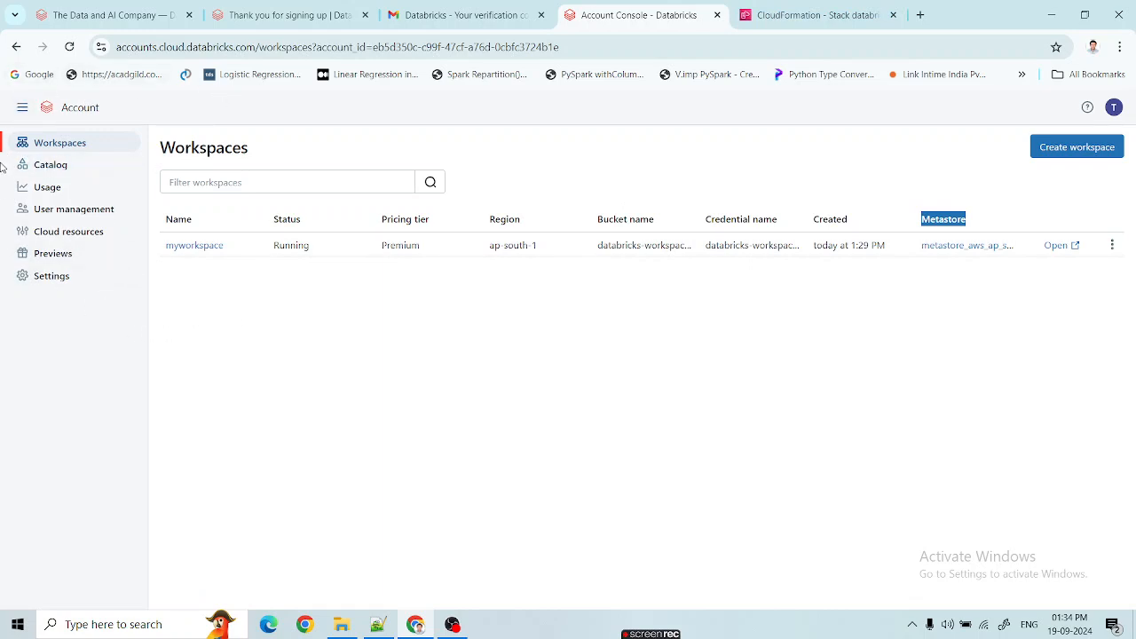
left_click(65, 169)
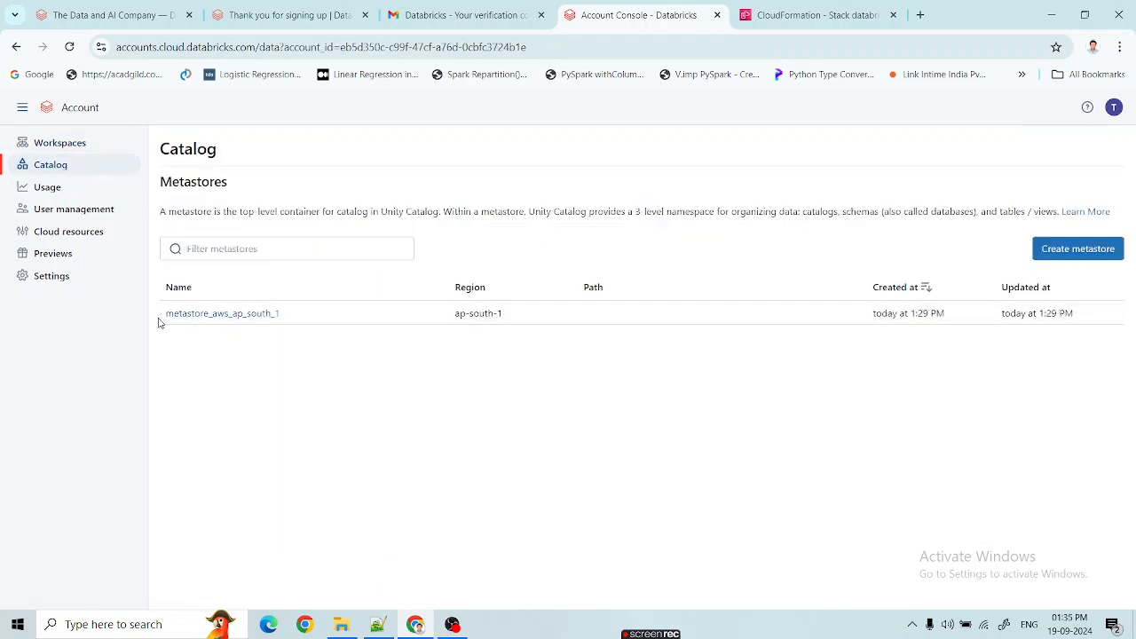
- Review metastore metastore_aws_ap_south_1 and the single Active user with the Account admin role
left_click_drag(158, 324, 289, 320)
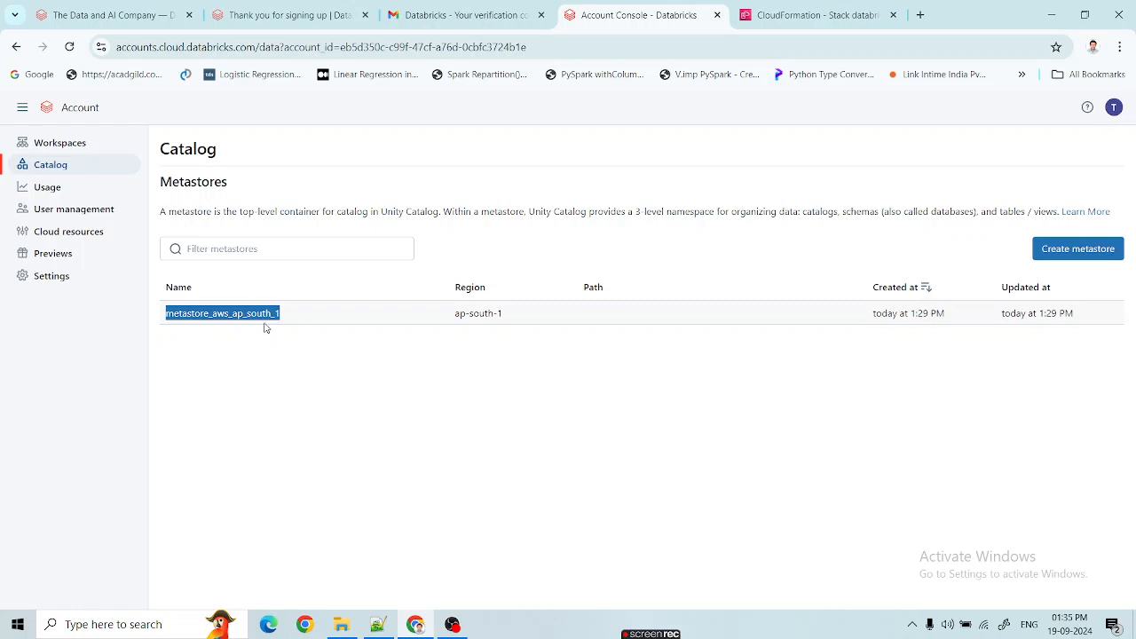
left_click(221, 342)
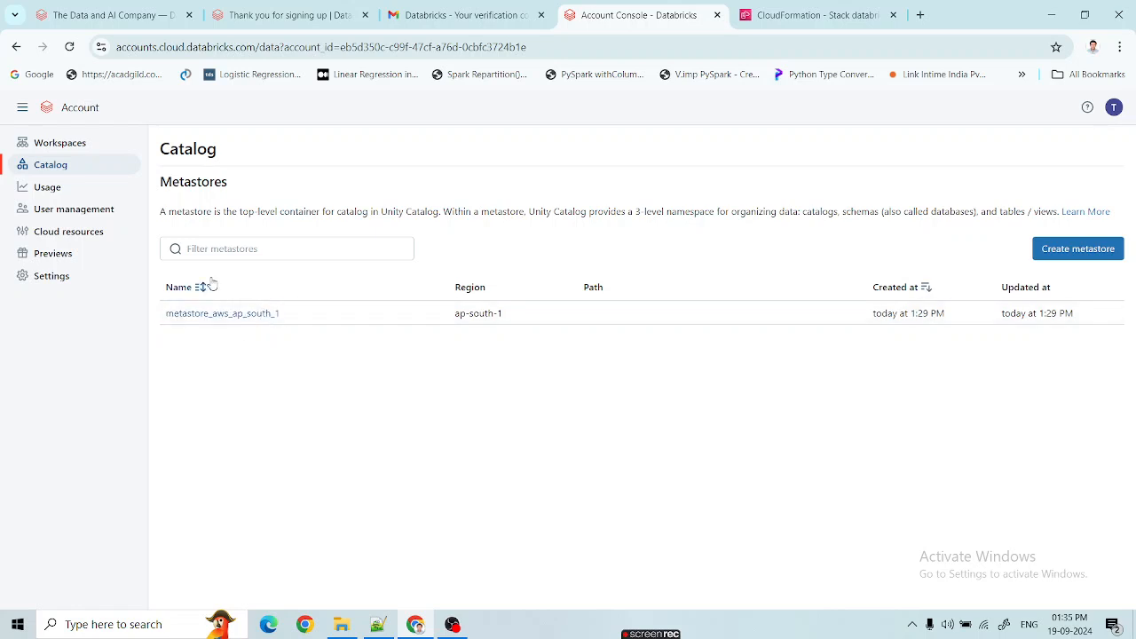
left_click(75, 213)
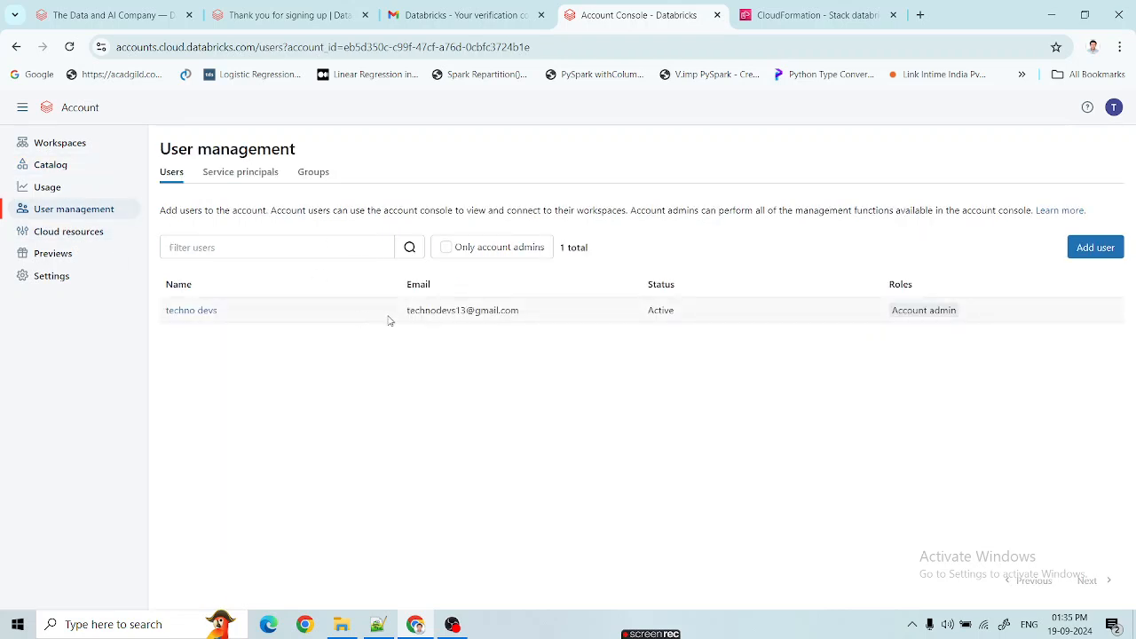
left_click_drag(397, 315, 540, 313)
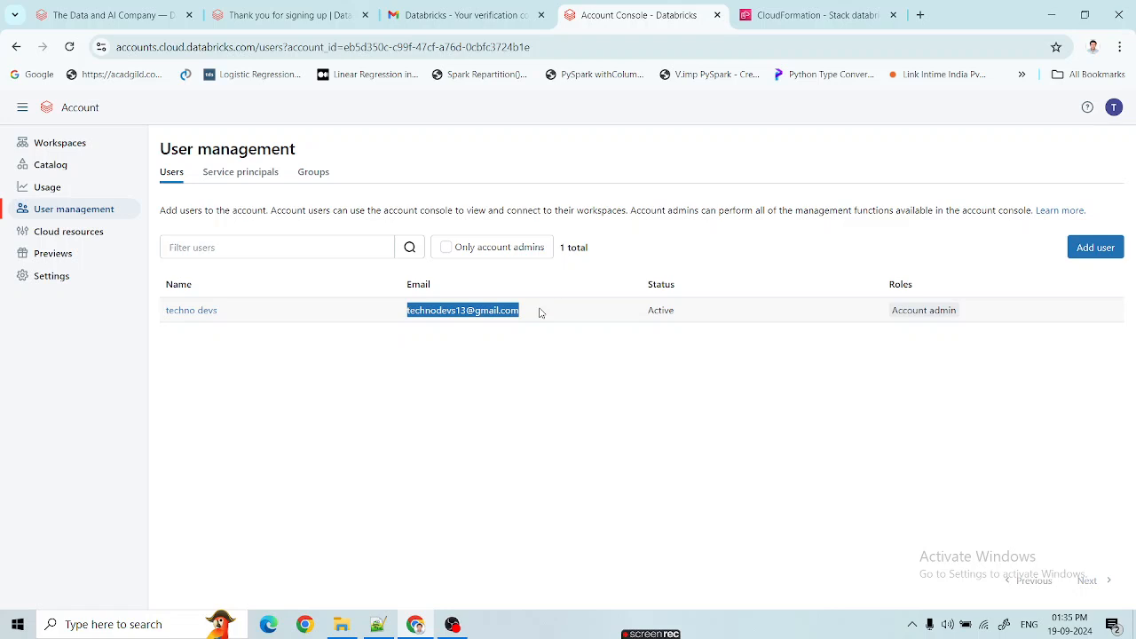
left_click_drag(968, 312, 811, 317)
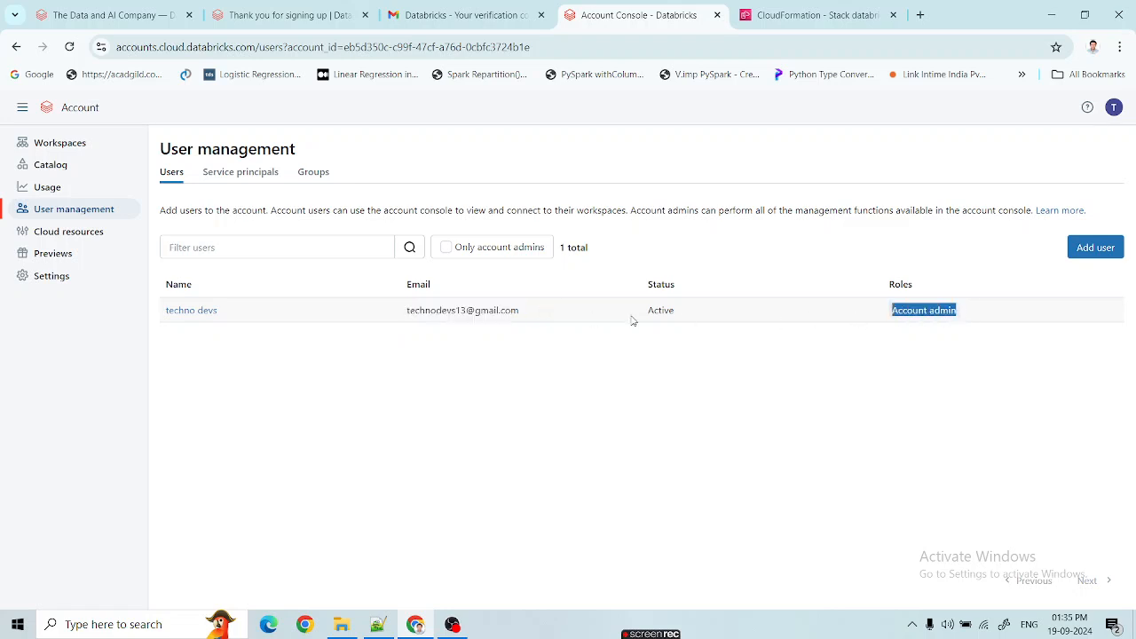
left_click(40, 233)
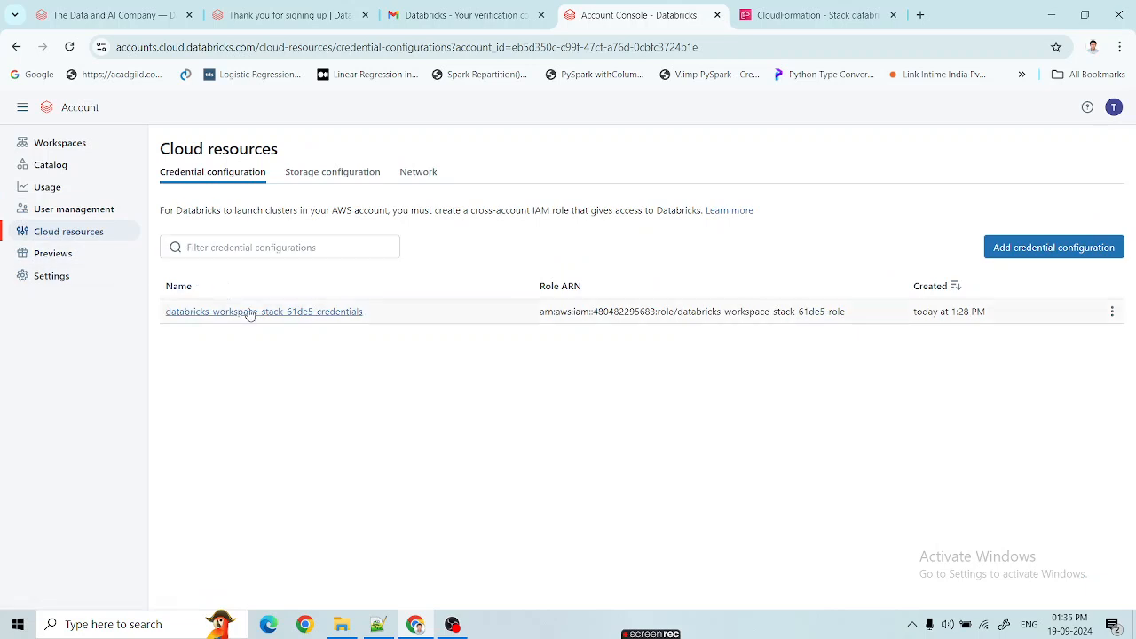
- Highlight the databricks-workspace-stack-61de5-credentials configuration name and its role ARN
left_click_drag(160, 317, 340, 315)
left_click(503, 355)
mouse_move(533, 311)
left_mouse_down()
mouse_move(879, 310)
mouse_move(536, 325)
left_mouse_up()
left_click(853, 318)
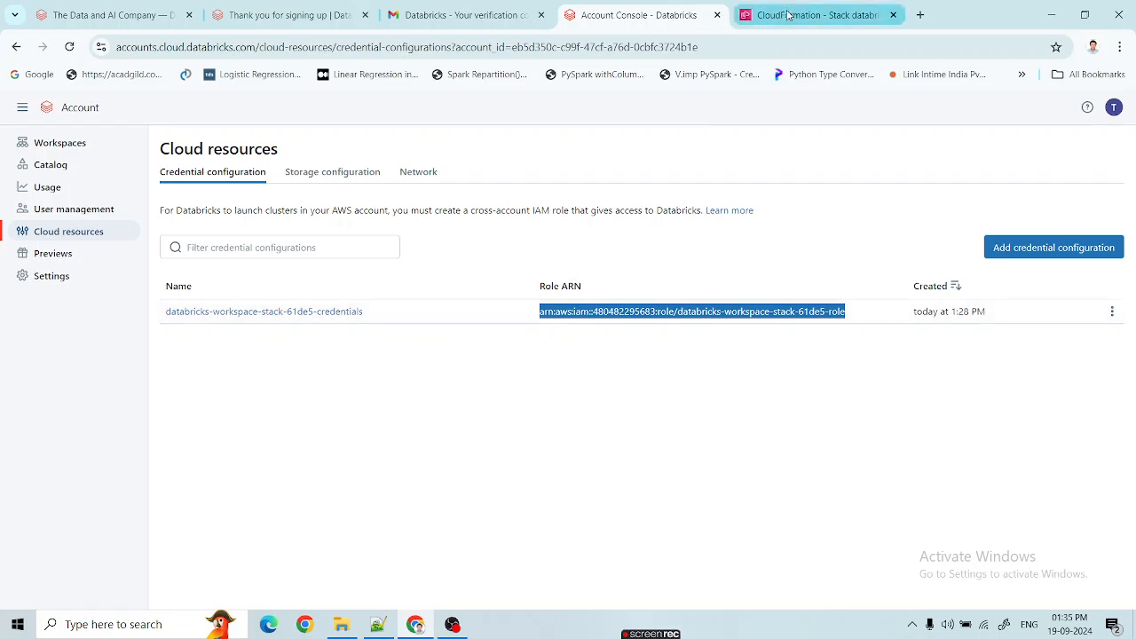
left_click(661, 327)
left_click_drag(533, 317, 843, 312)
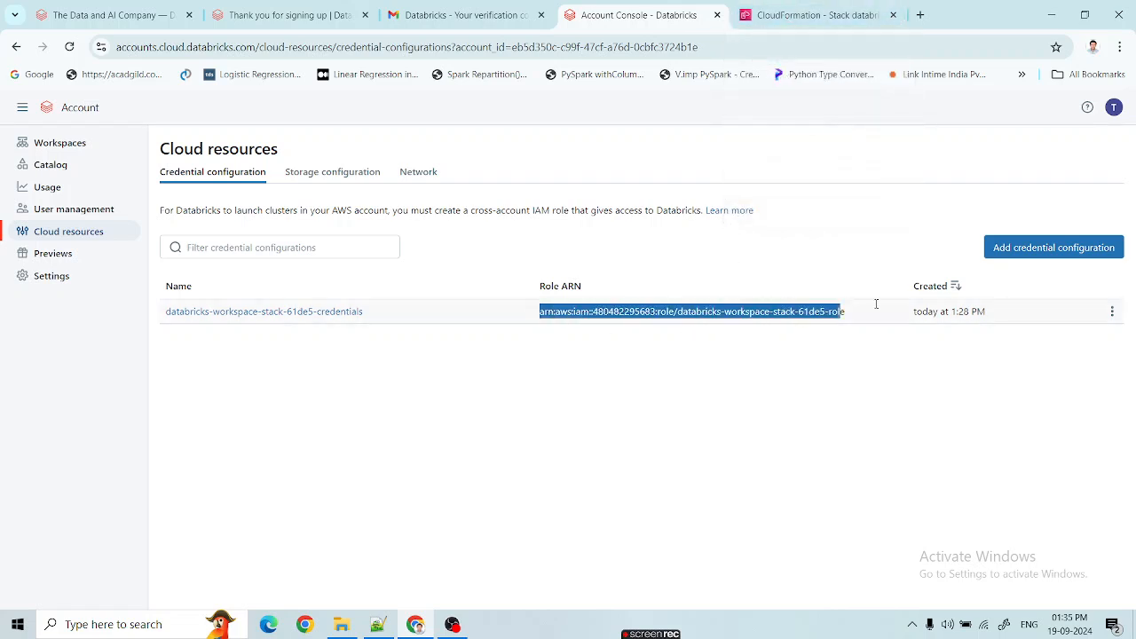
- View the credential's details, then return to review the cross-account IAM role ARN
left_click(271, 321)
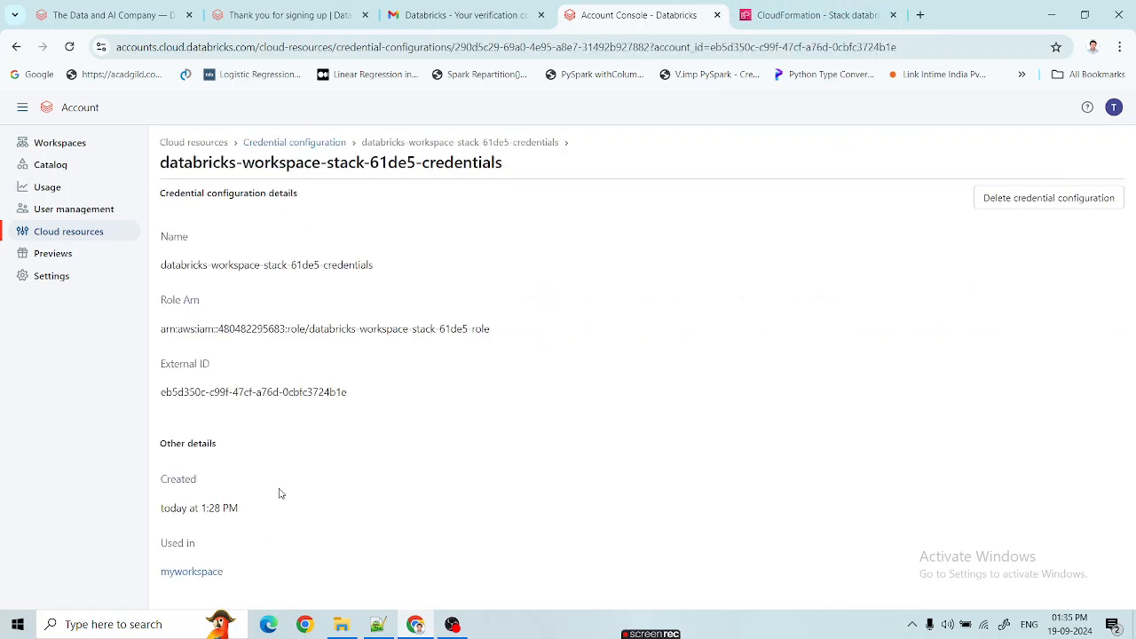
left_click(88, 241)
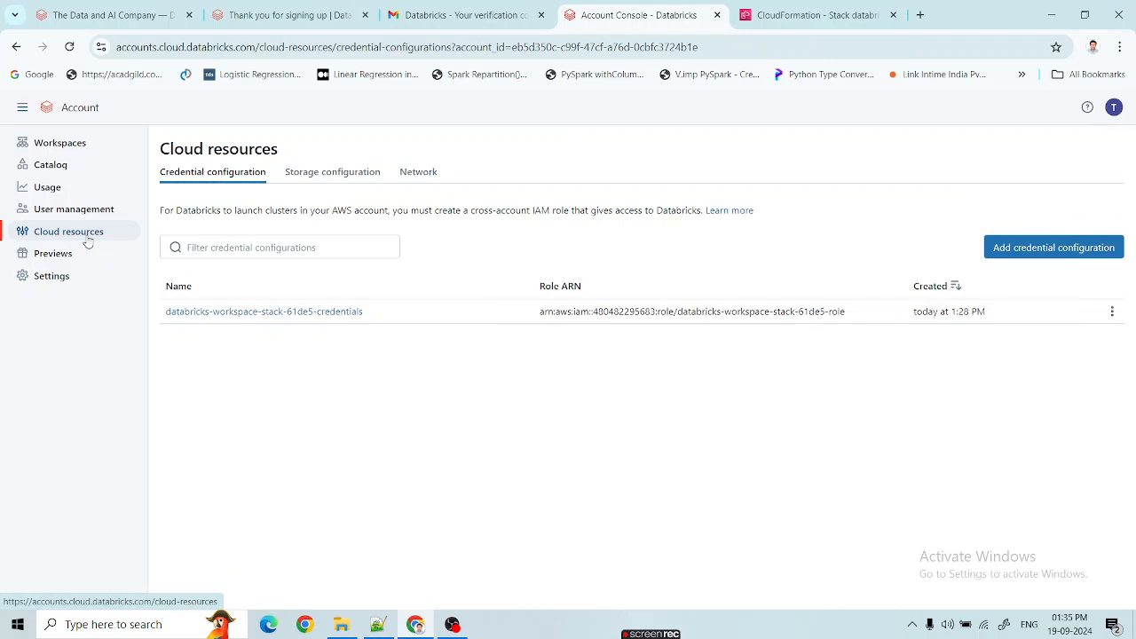
left_click_drag(160, 210, 572, 210)
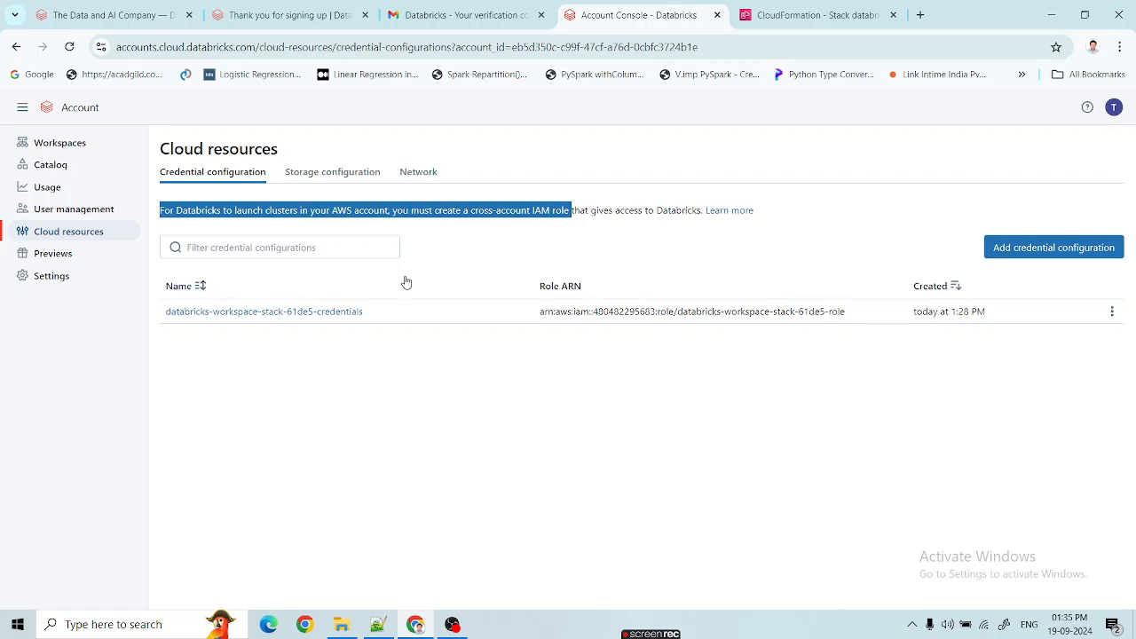
left_click(386, 316)
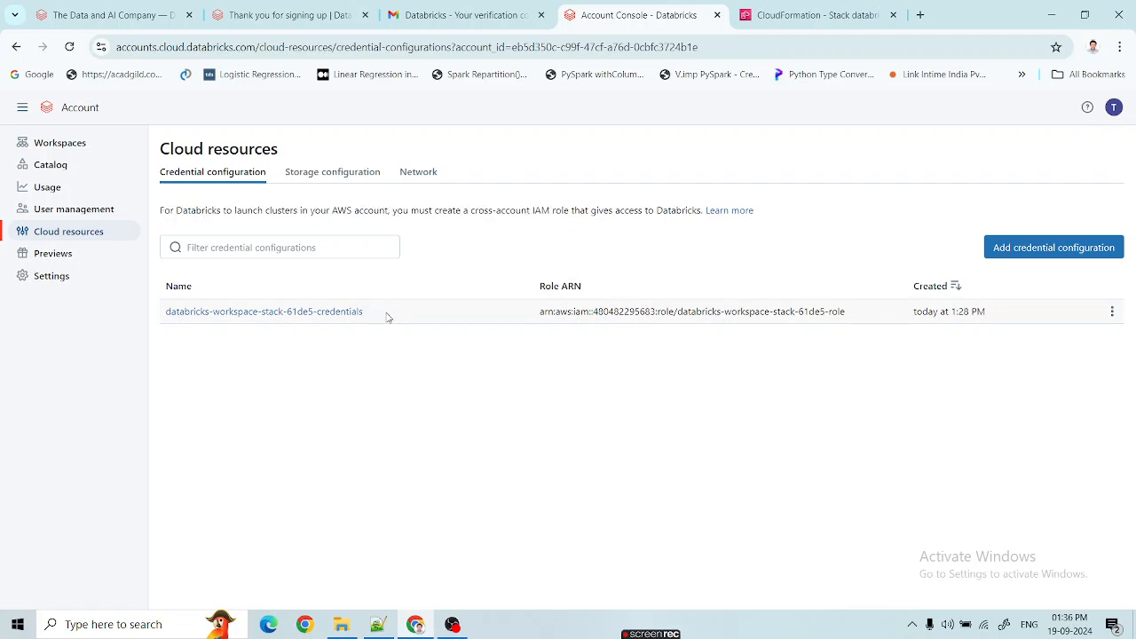
left_click_drag(541, 312, 856, 311)
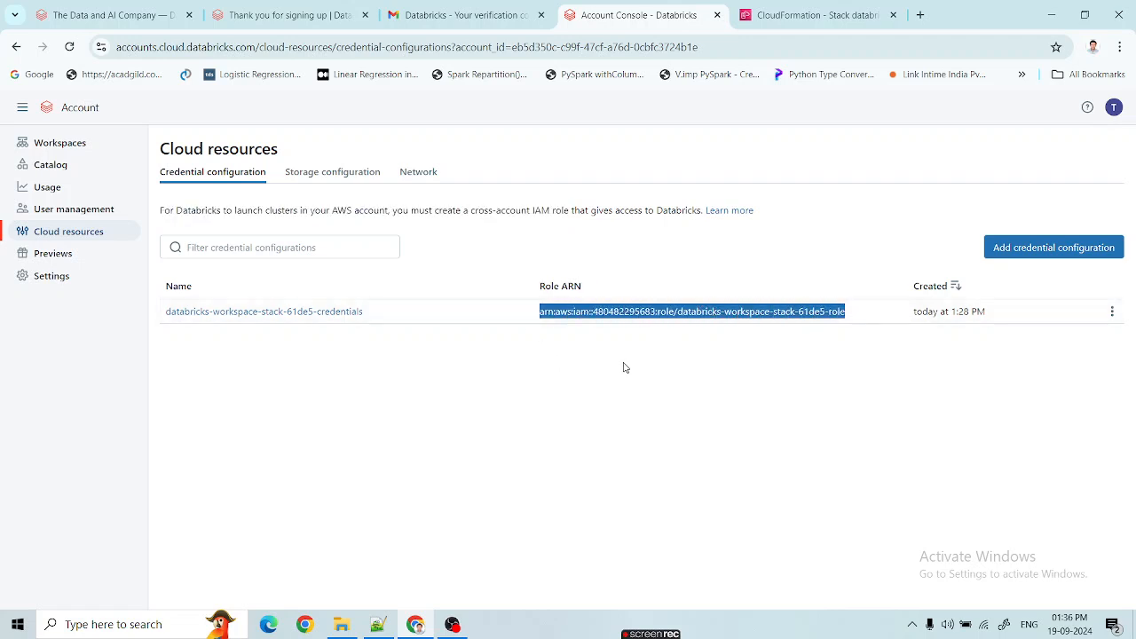
- Select the CredentialsId and DatabricksAccountId values in the CloudFormation stack outputs
left_click(788, 16)
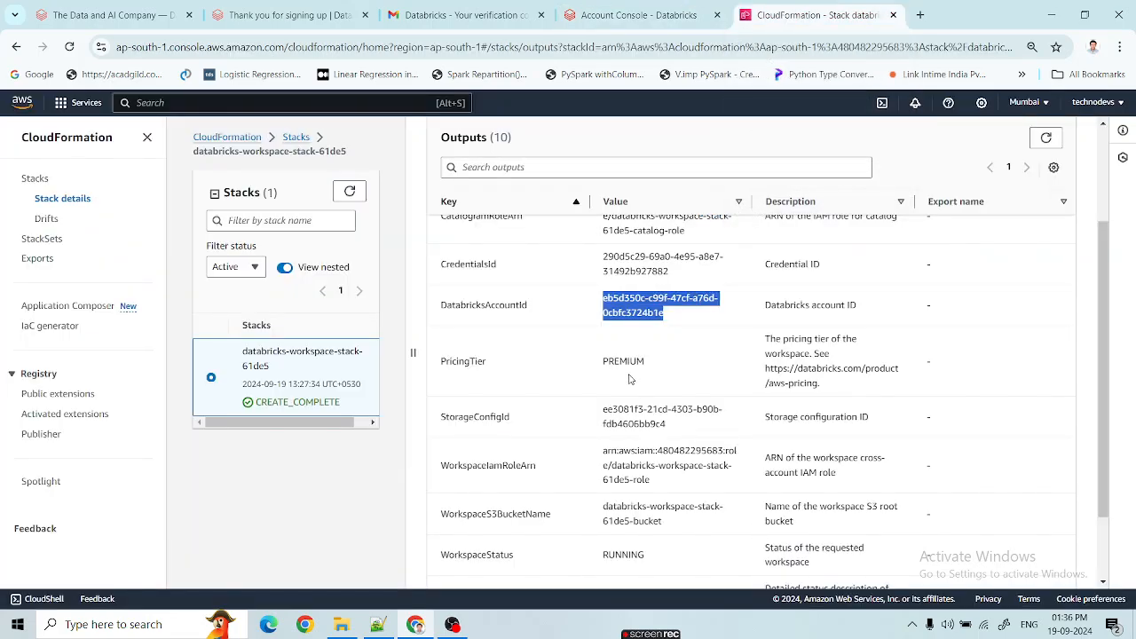
scroll(630, 377, "up", 2)
scroll(452, 375, "down", 1)
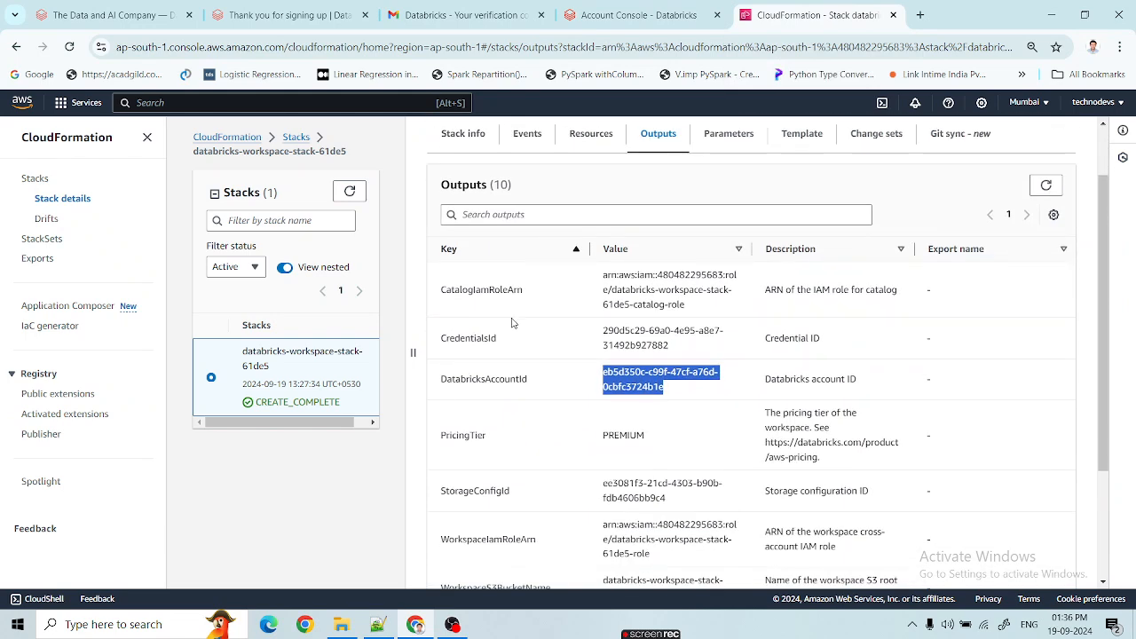
scroll(568, 265, "up", 1)
left_click(525, 215)
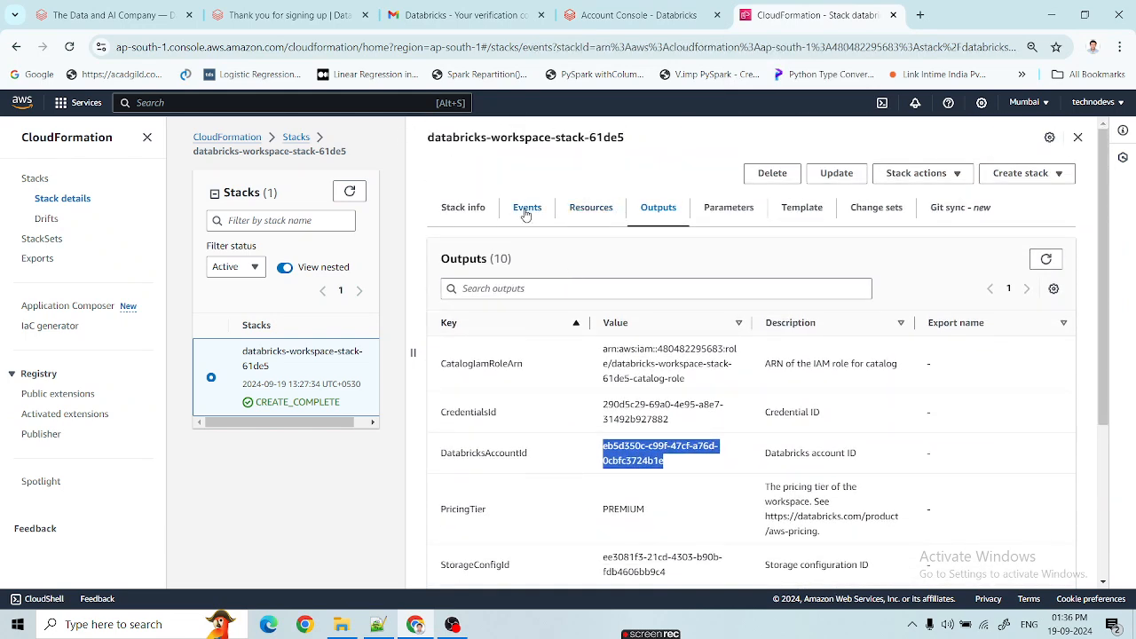
left_click(657, 209)
scroll(598, 391, "down", 2)
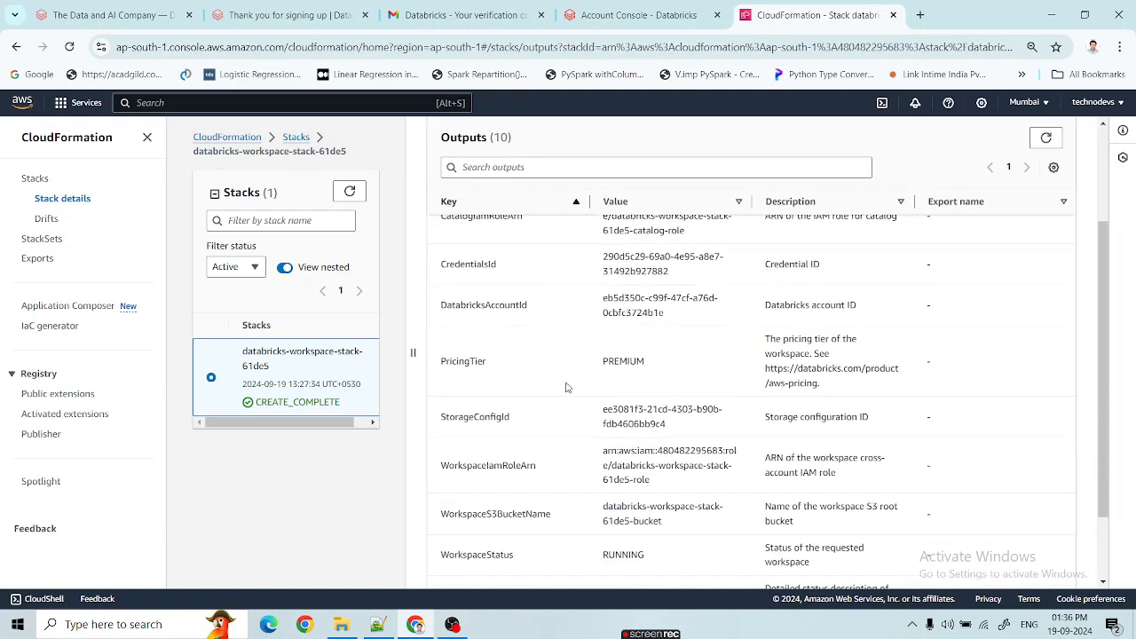
scroll(519, 340, "up", 2)
scroll(487, 363, "down", 1)
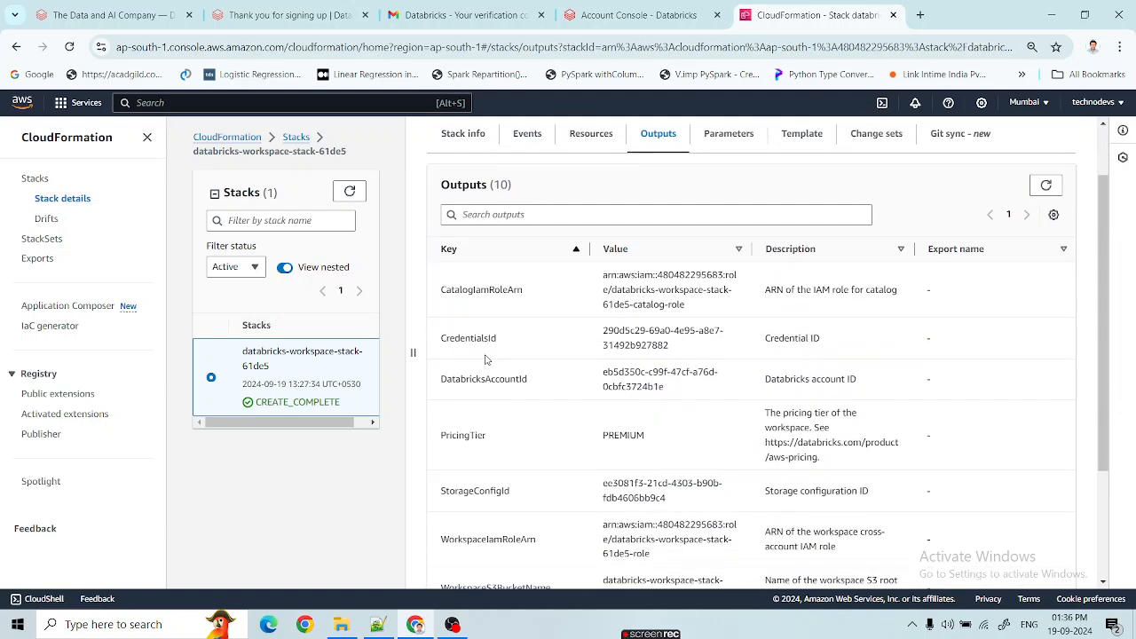
left_click_drag(604, 335, 694, 355)
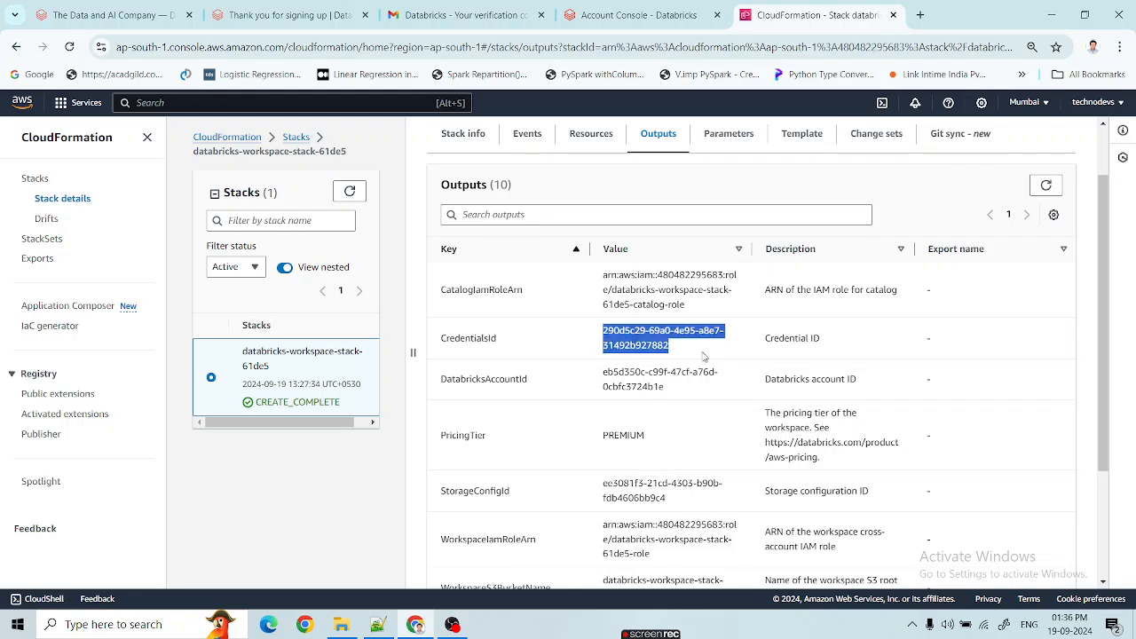
left_click_drag(605, 367, 680, 395)
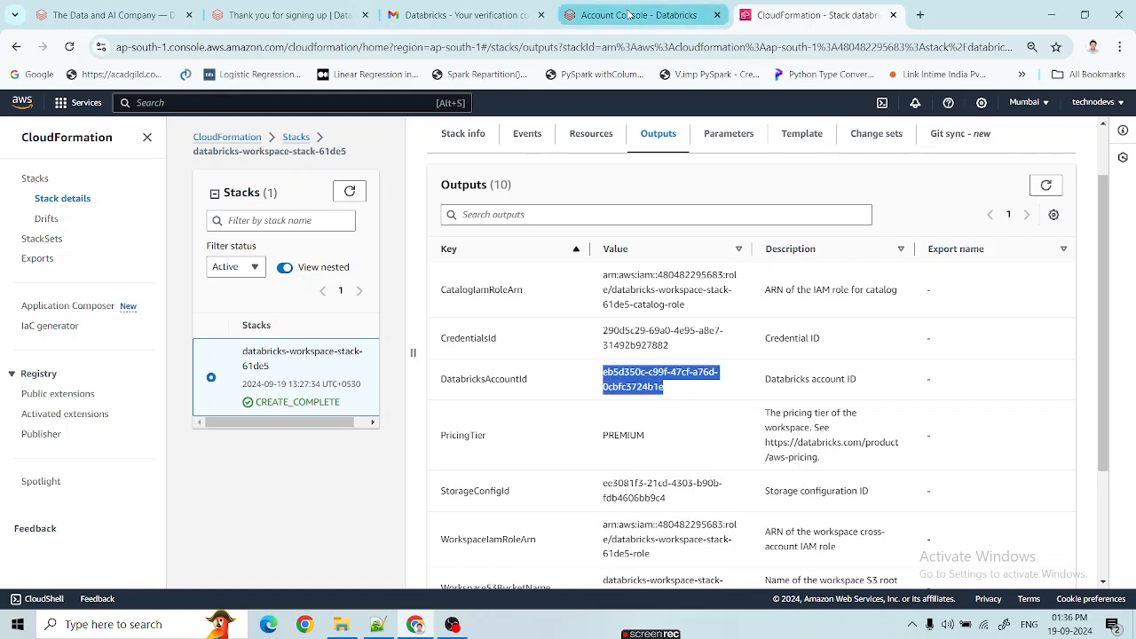
- Copy the account ID from the Databricks profile menu to compare with the stack output
left_click(628, 15)
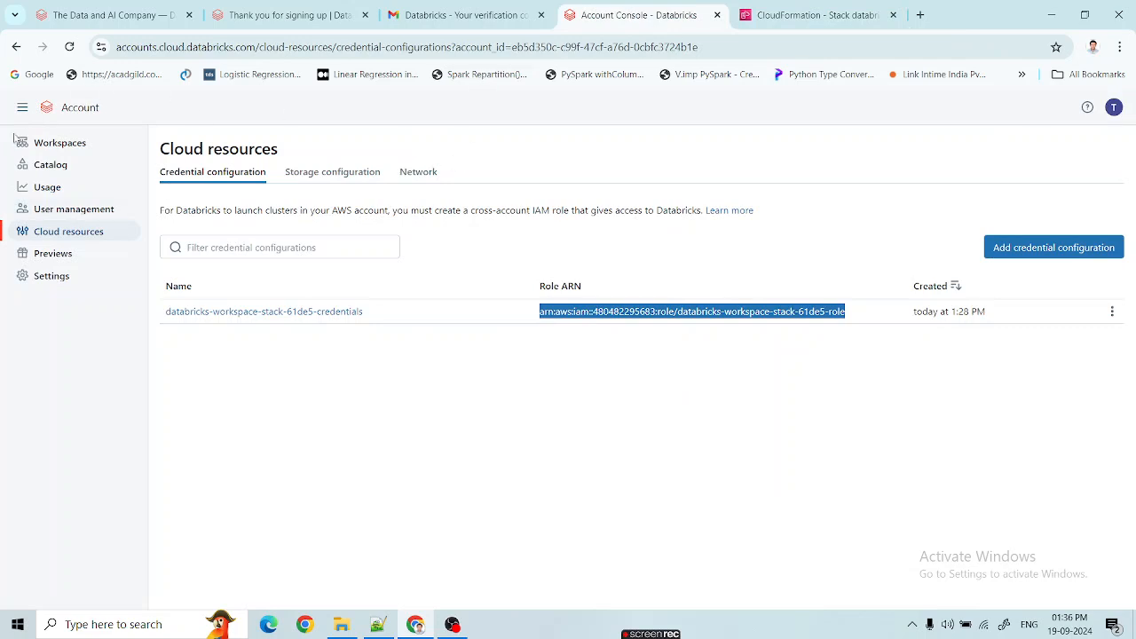
left_click(1115, 107)
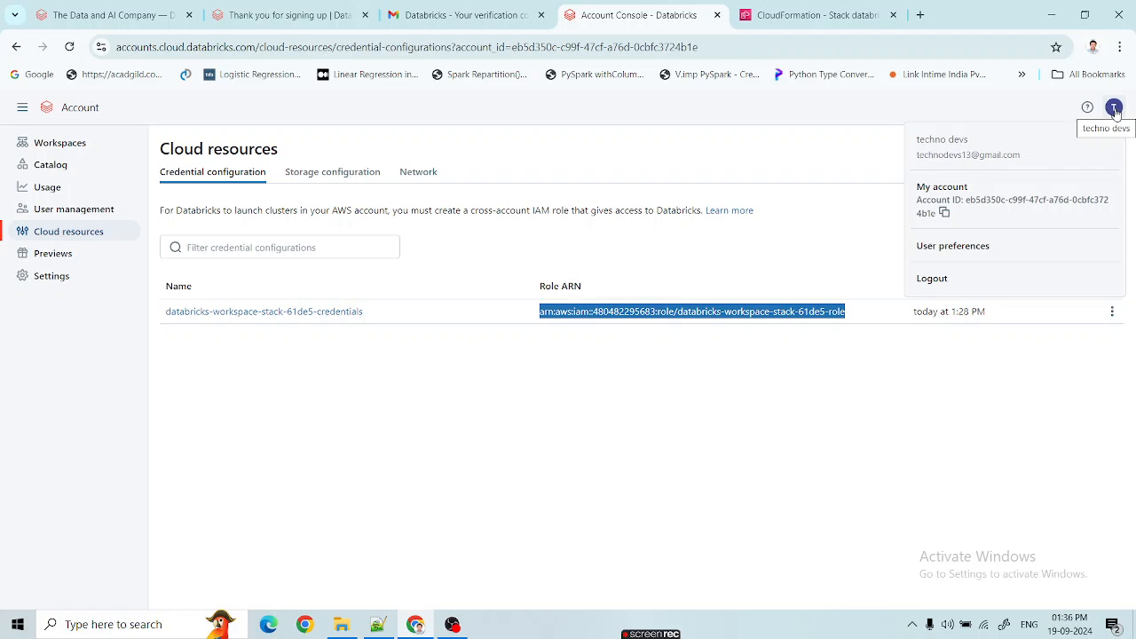
left_click(944, 213)
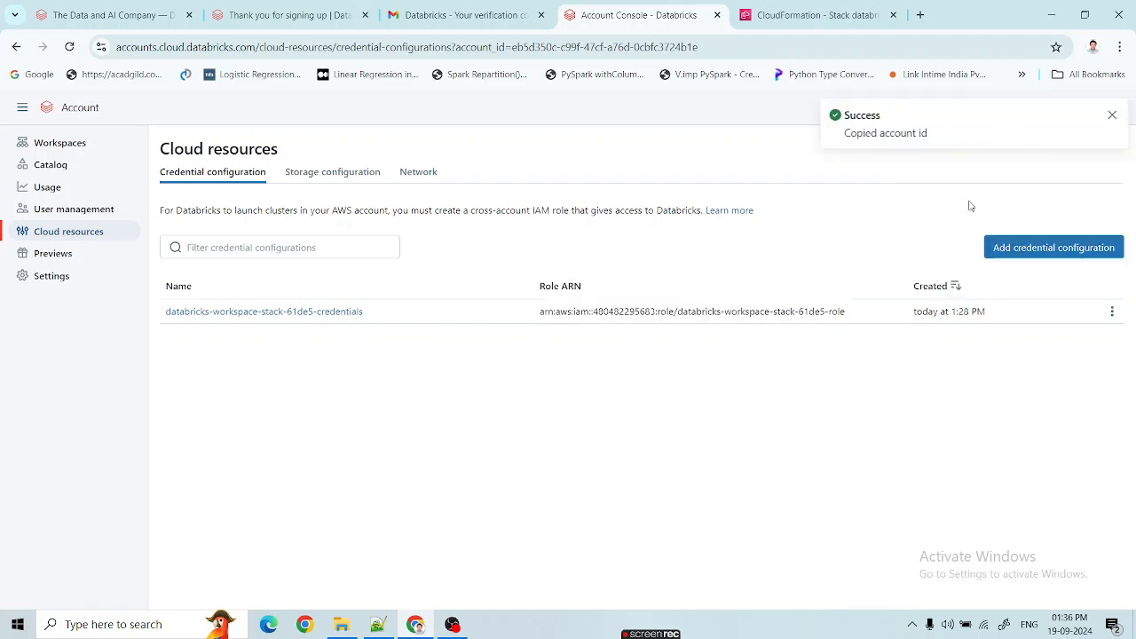
left_click(1110, 116)
left_click(1114, 107)
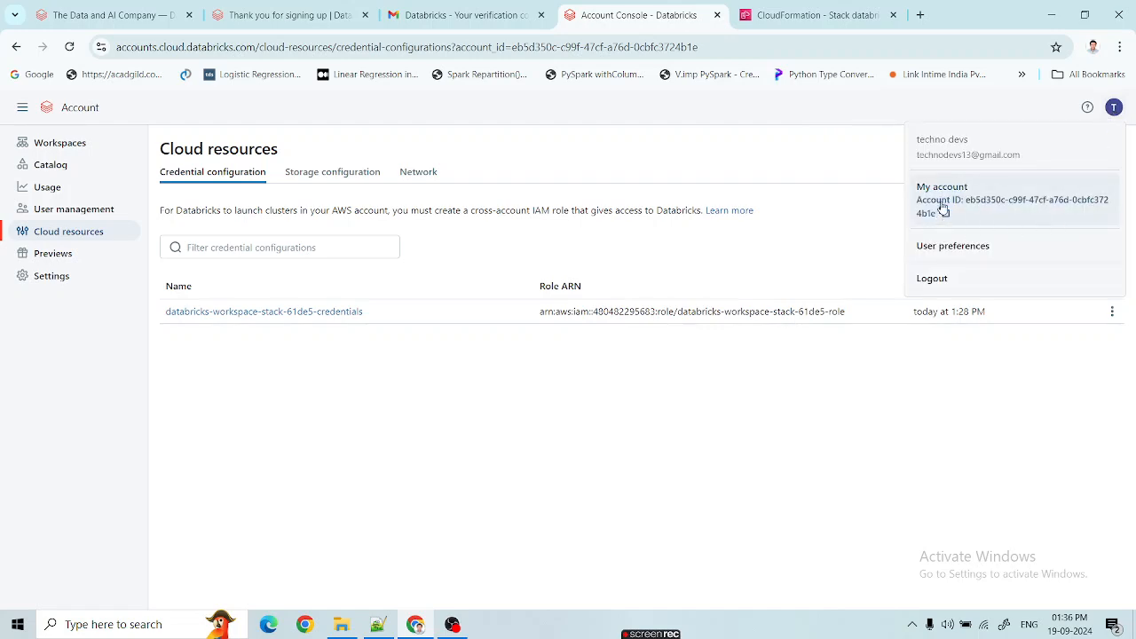
- Review the remaining outputs: role databricks-workspace-stack-61de5-role and bucket databricks-workspace-stack-61de5-bucket
left_click(790, 15)
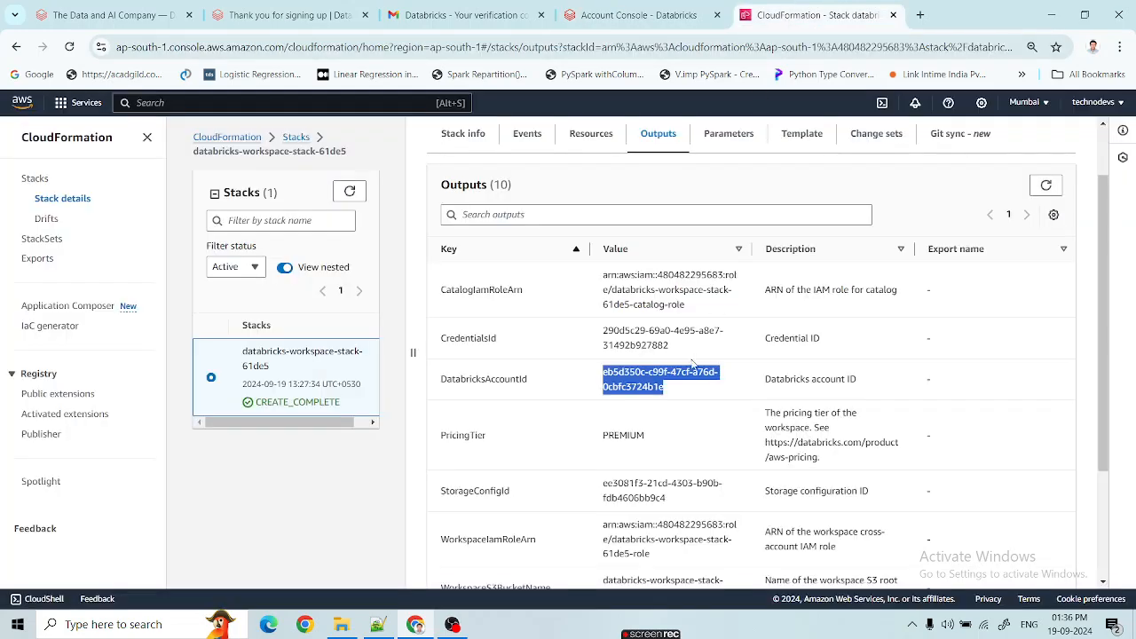
scroll(630, 387, "down", 3)
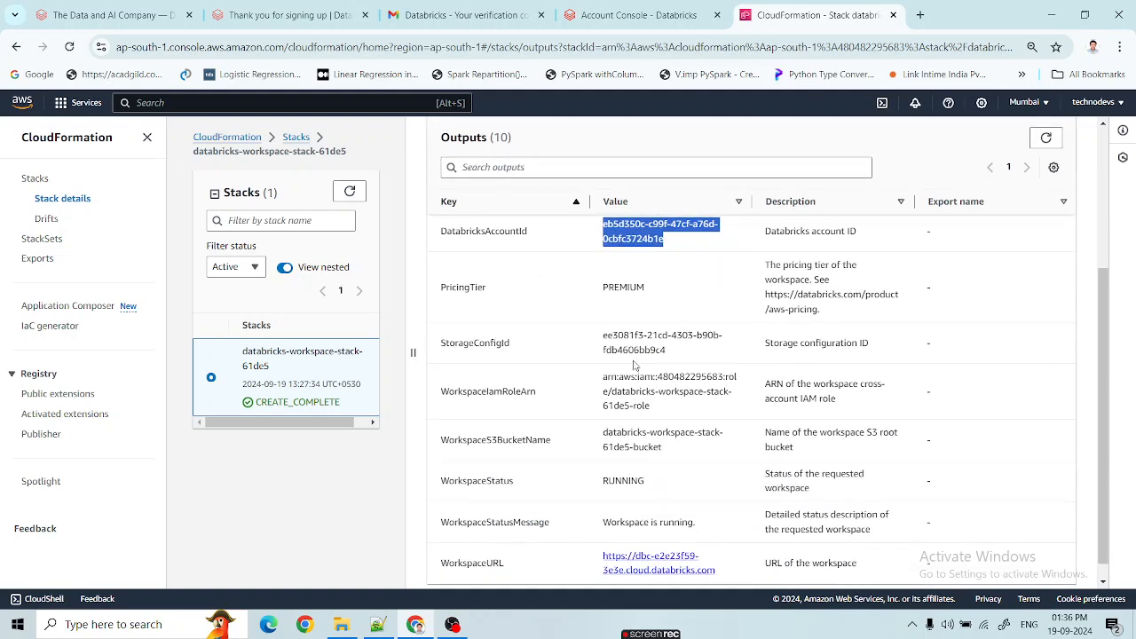
scroll(550, 367, "down", 1)
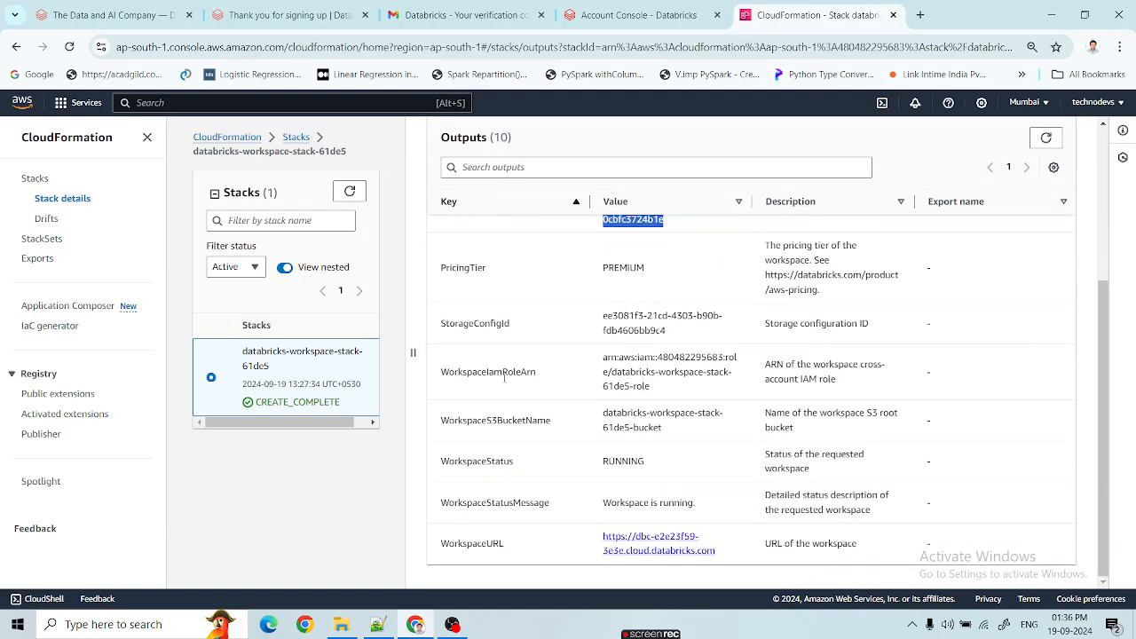
left_click_drag(606, 361, 668, 389)
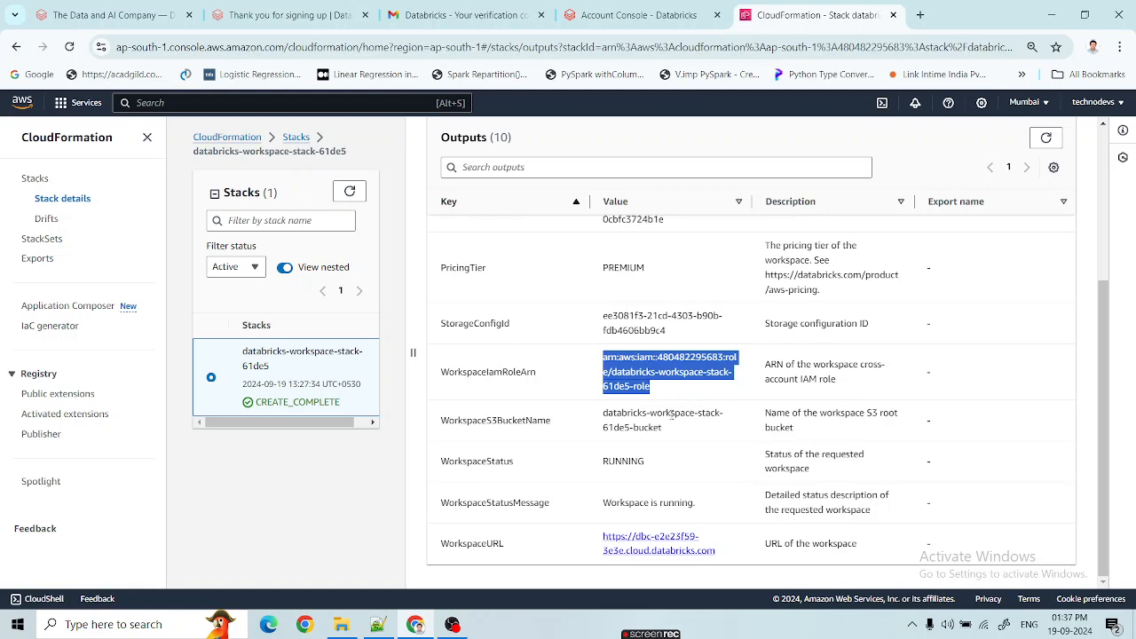
left_click_drag(670, 432, 602, 424)
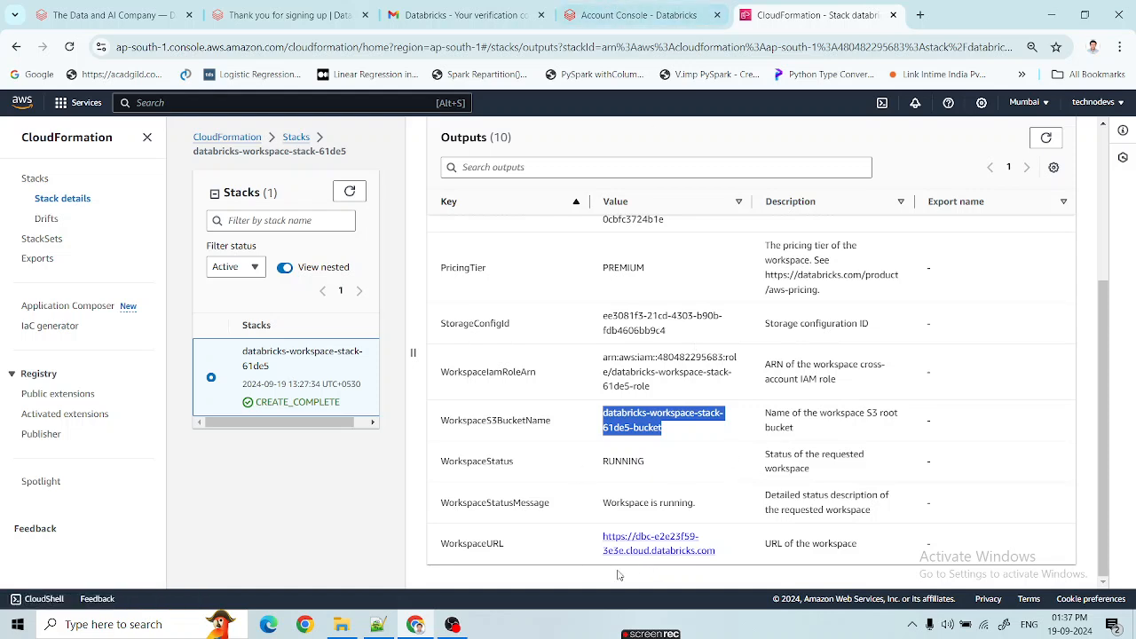
- Open myworkspace from the Account Console's Workspaces list in a new tab
left_click(621, 15)
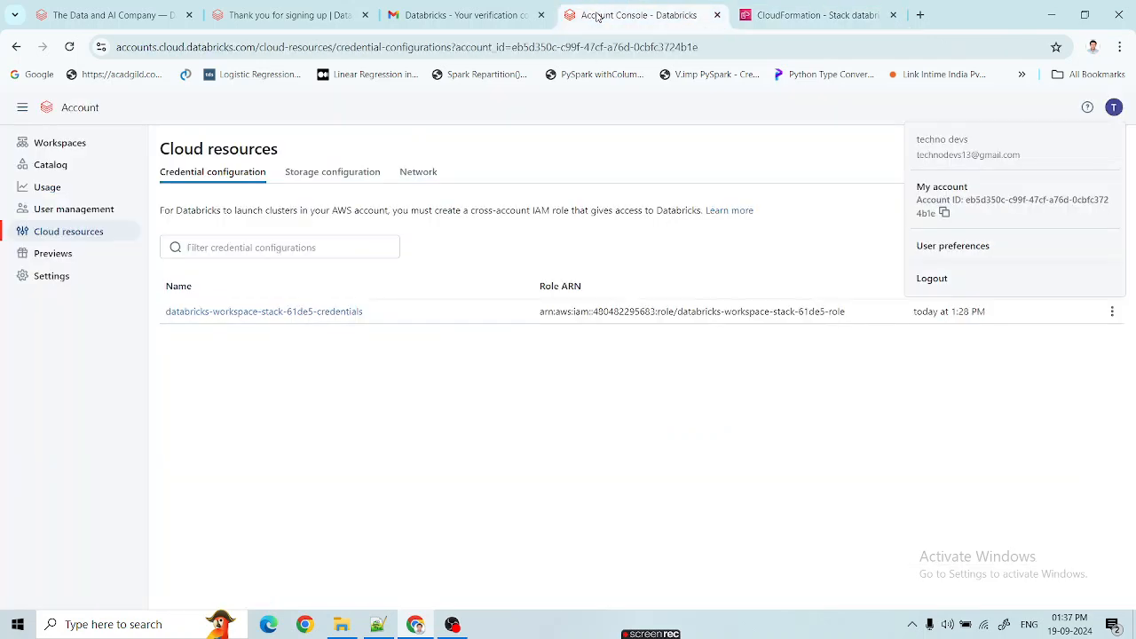
left_click(76, 143)
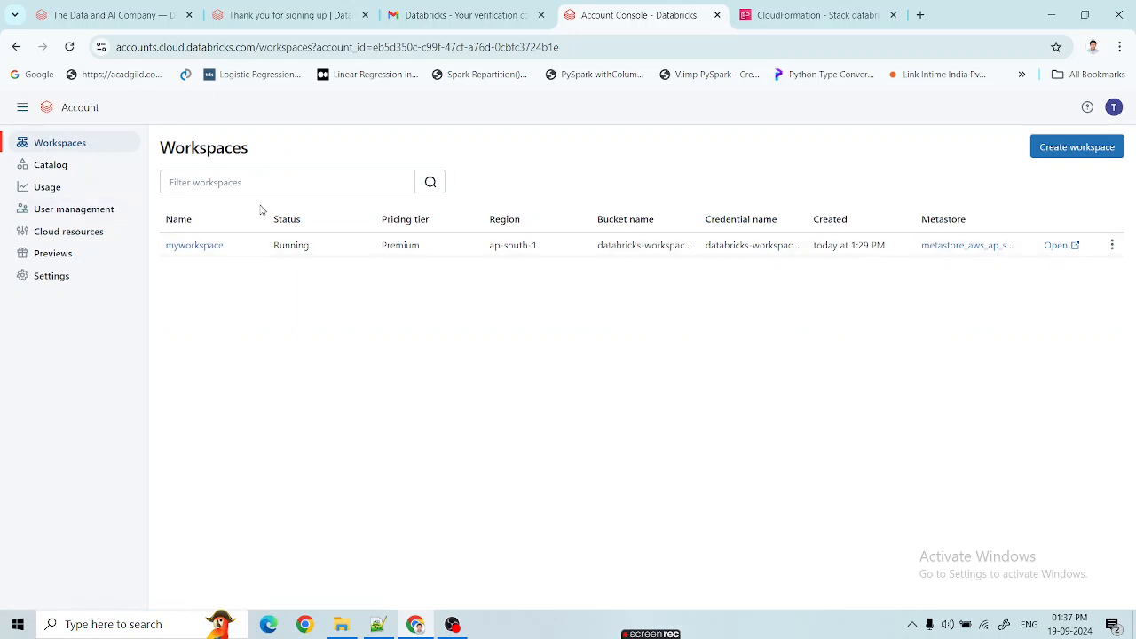
left_click(1055, 246)
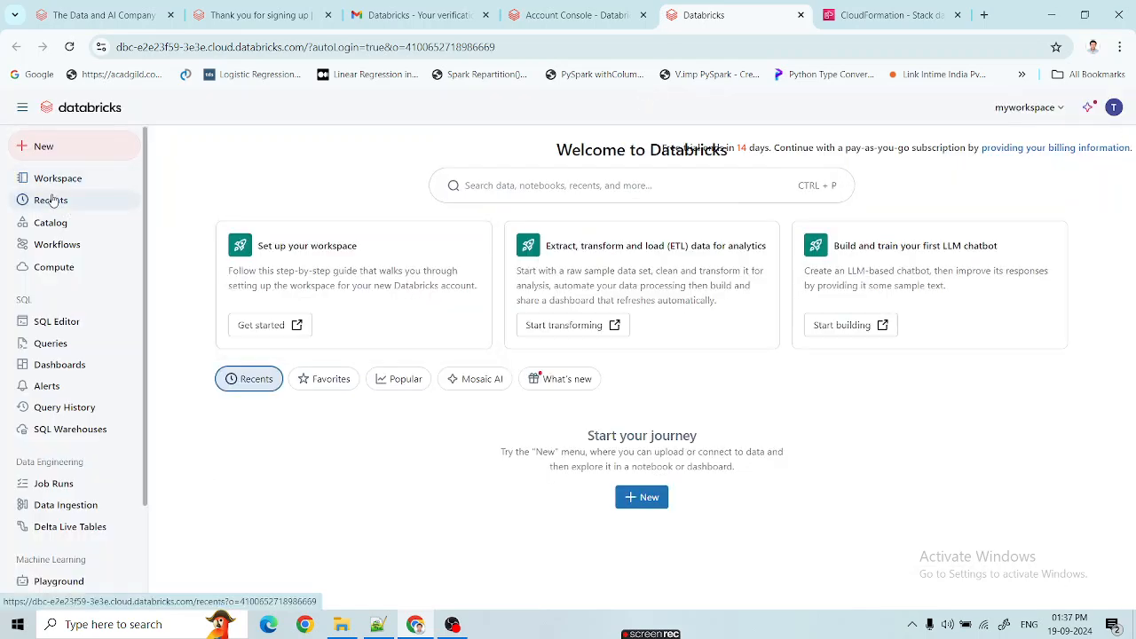
- Browse the Workspace, Catalog, SQL Editor, Query History and Job Runs pages of myworkspace
left_click(97, 183)
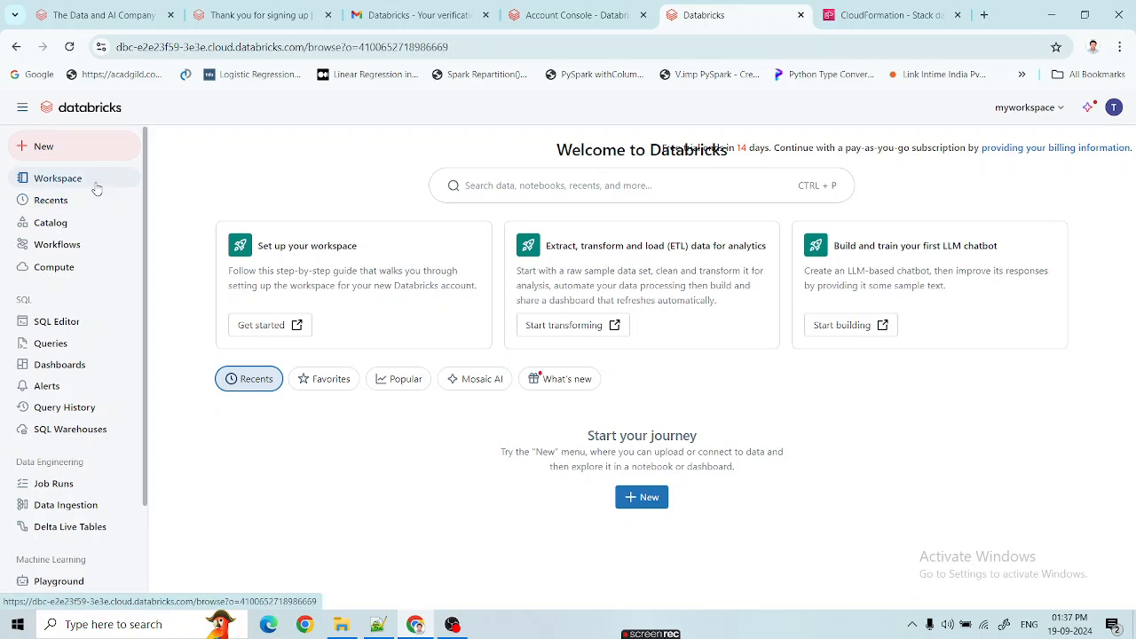
left_click(76, 224)
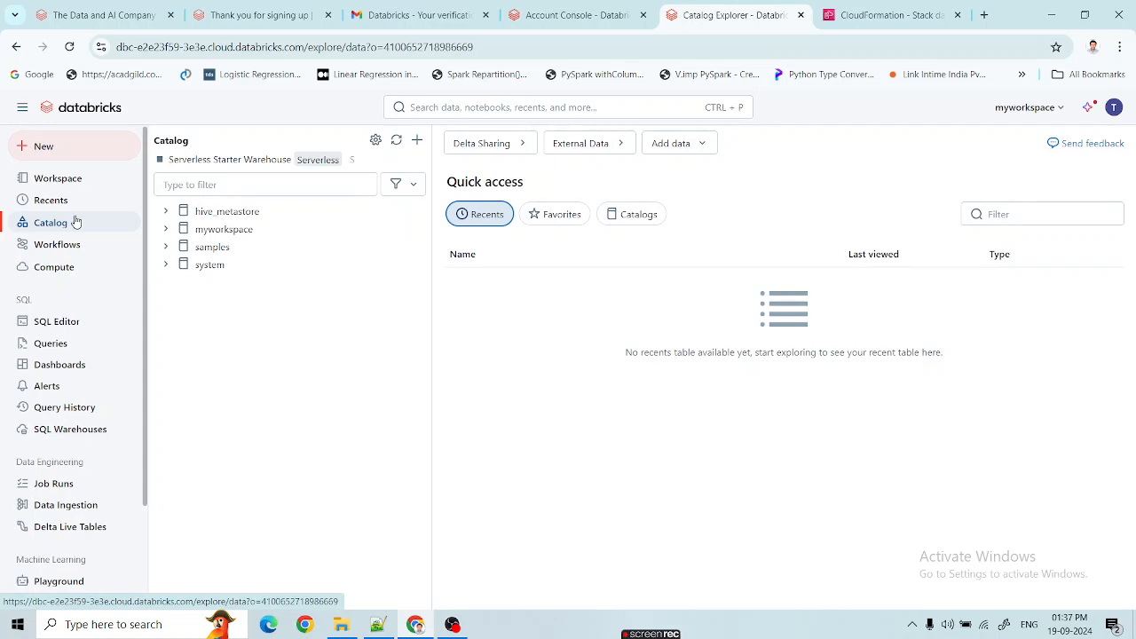
left_click(53, 328)
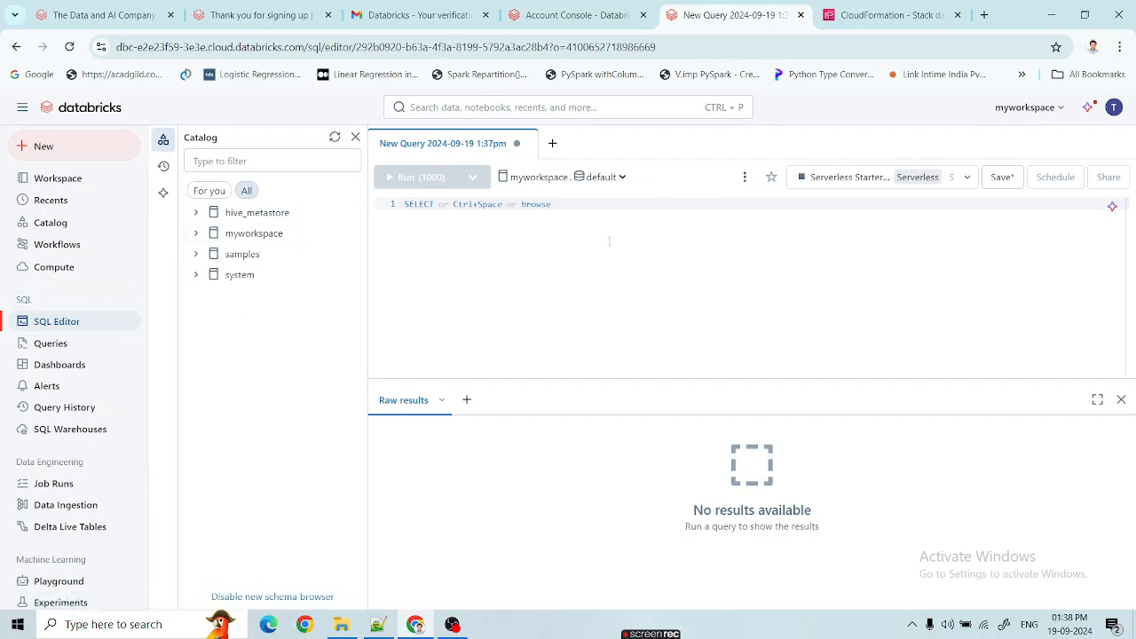
scroll(55, 362, "down", 2)
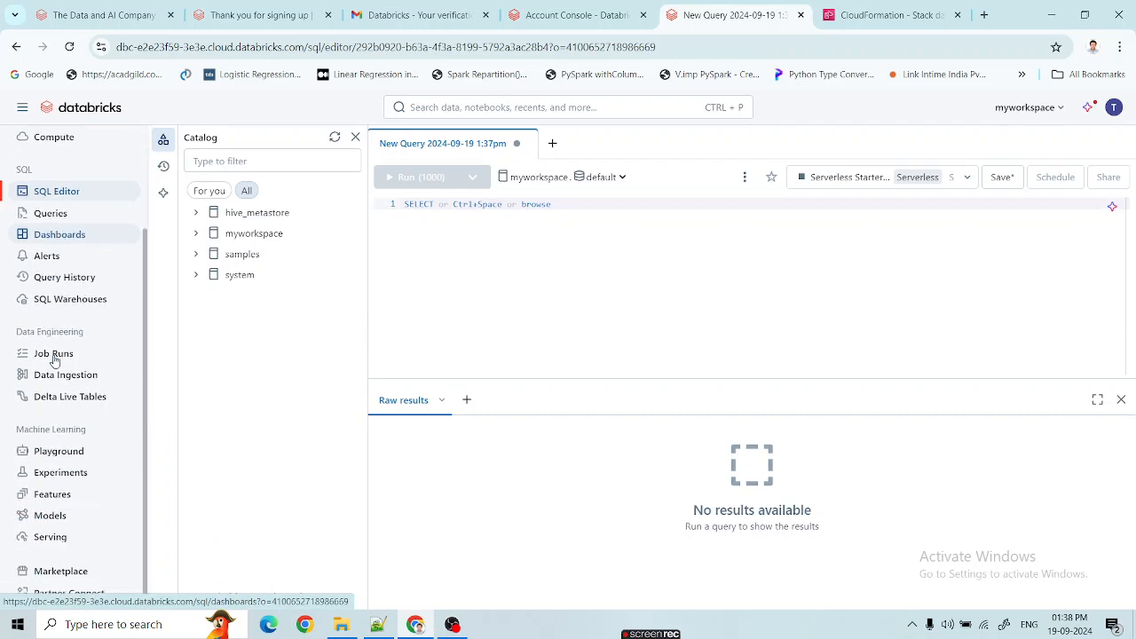
left_click(71, 281)
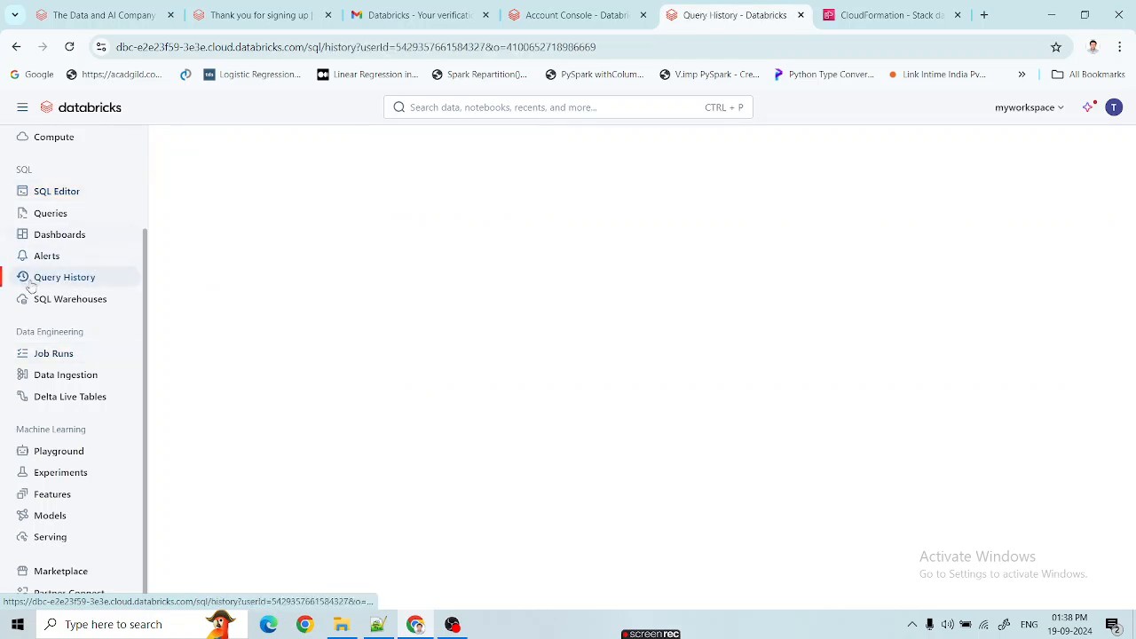
left_click(62, 359)
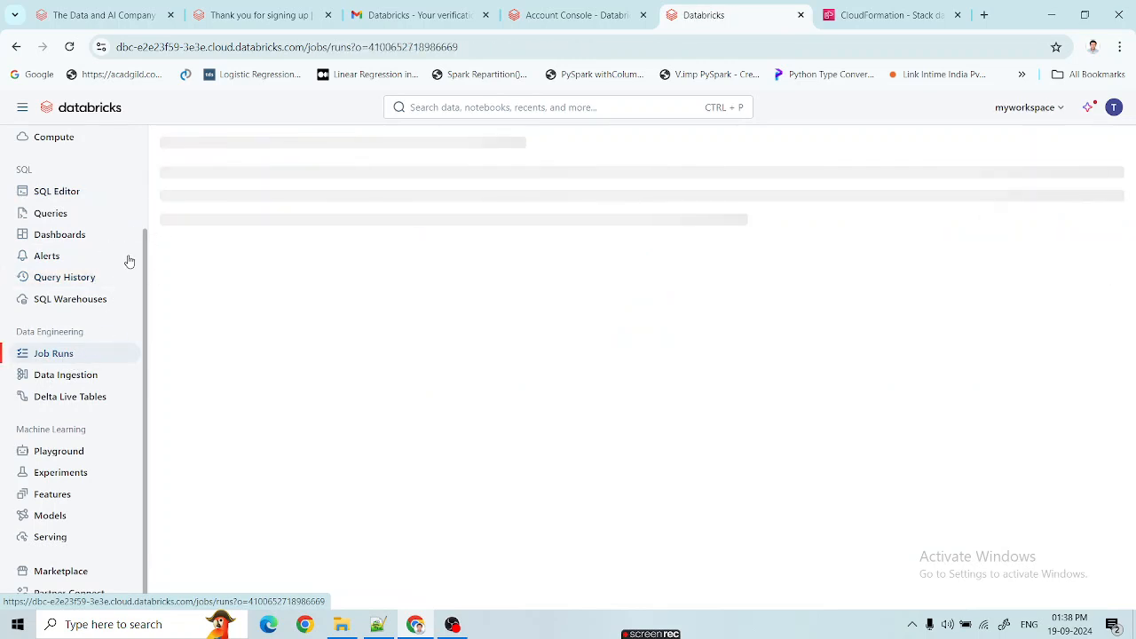
scroll(98, 311, "down", 3)
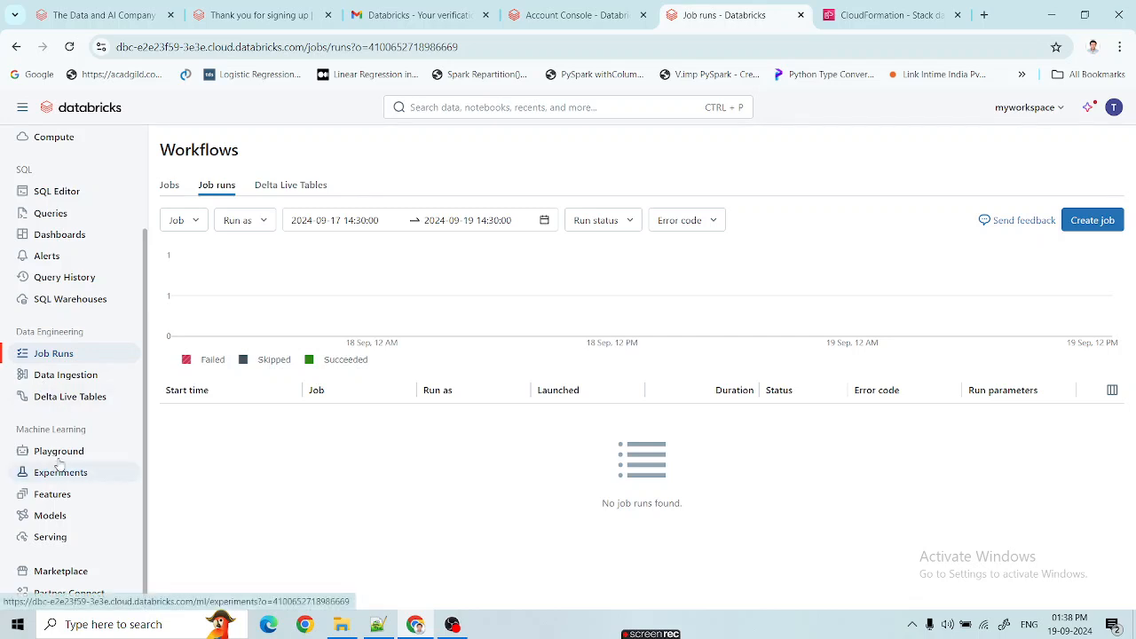
scroll(56, 399, "up", 3)
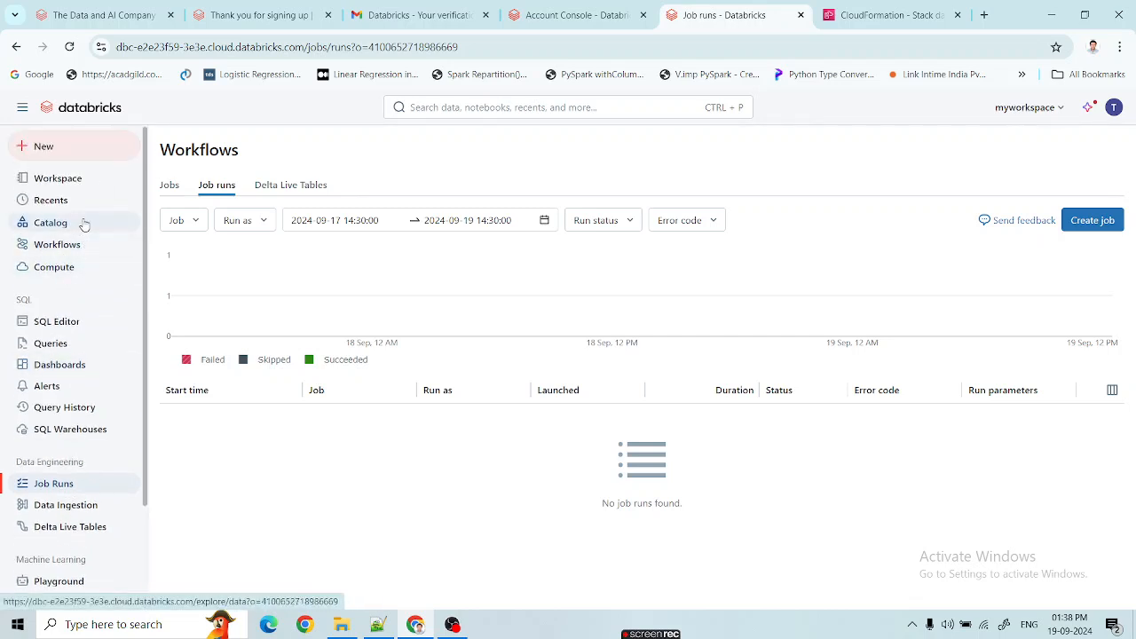
- Open the Workspace browser, glance at the Account Console's workspaces list, then return to myworkspace
left_click(58, 178)
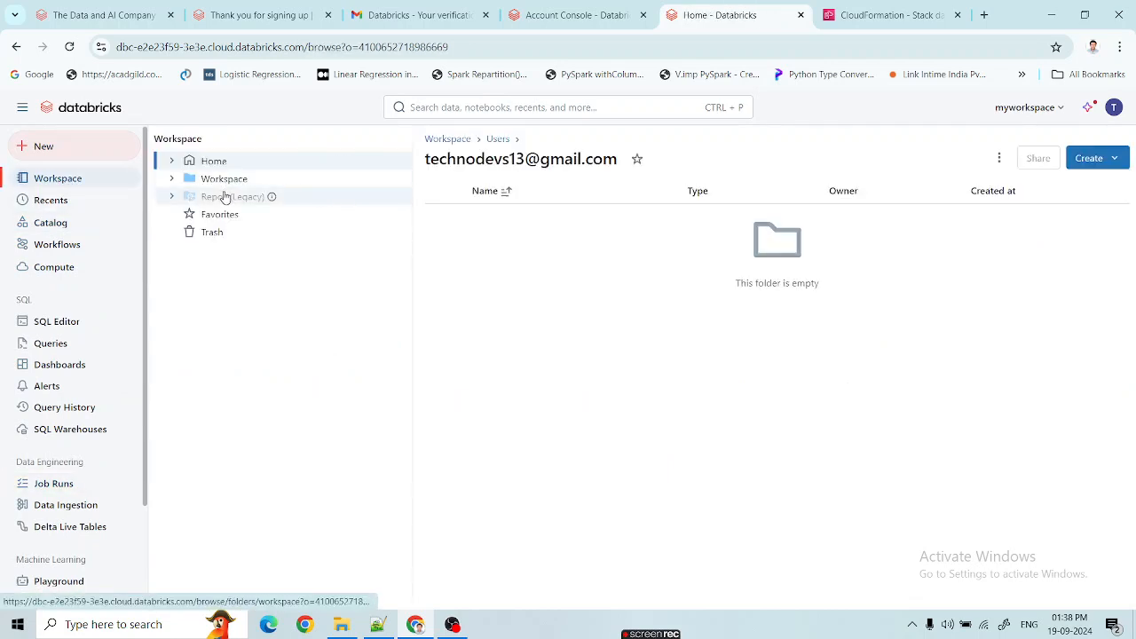
left_click(586, 13)
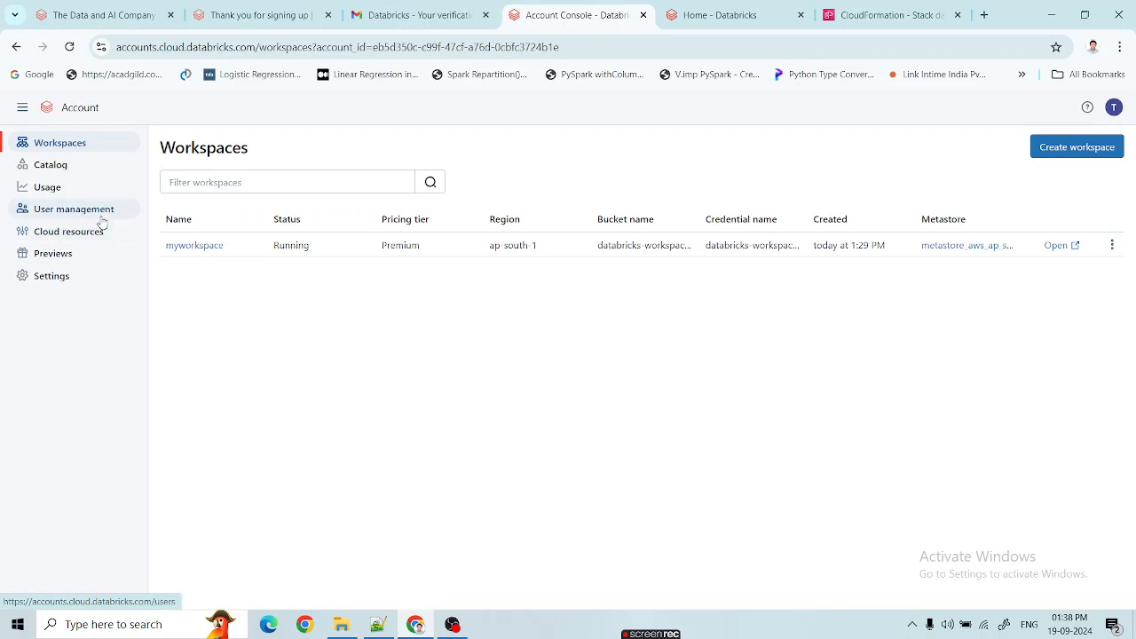
left_click(711, 18)
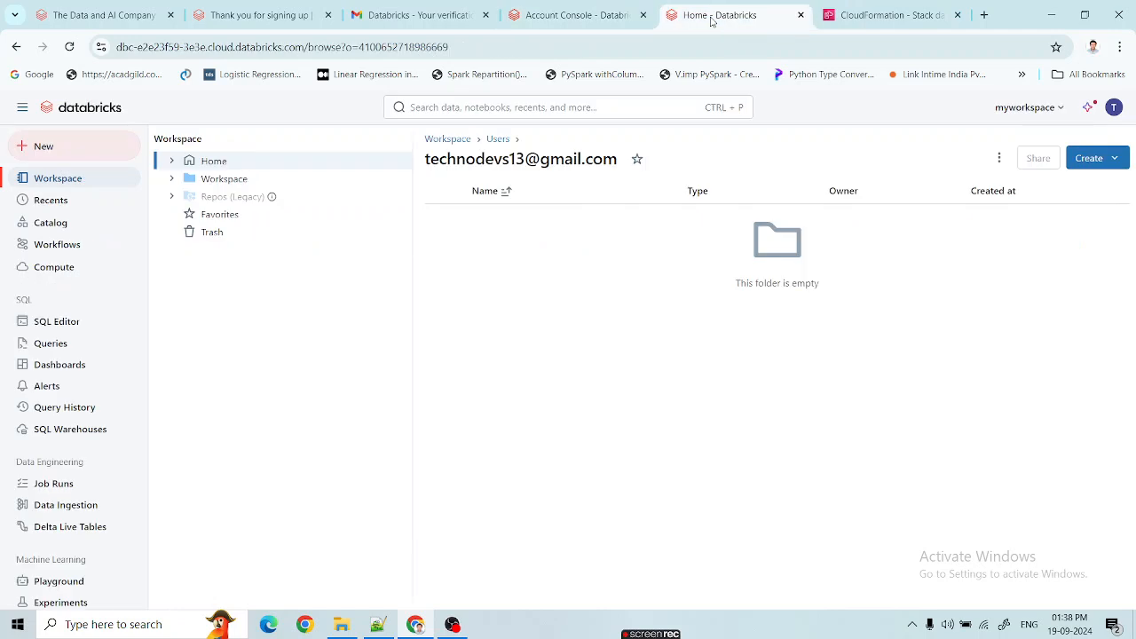